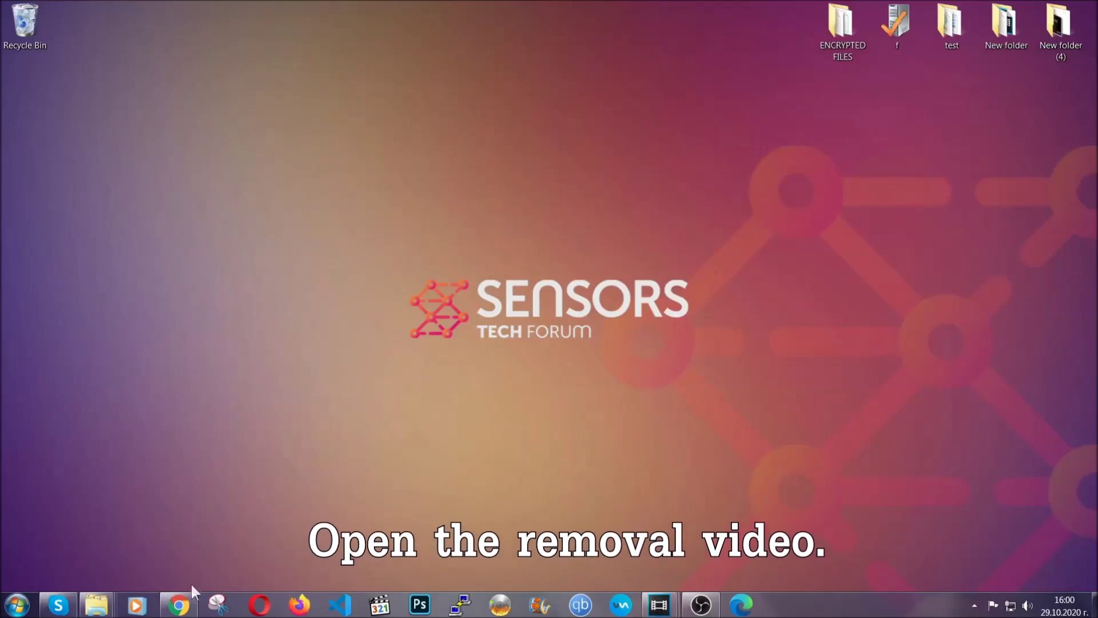
In Chrome, open the removal video's Full Removal Guide link to download the SpyHunter installer
{"action": "left_click", "coordinate": [182, 604]}
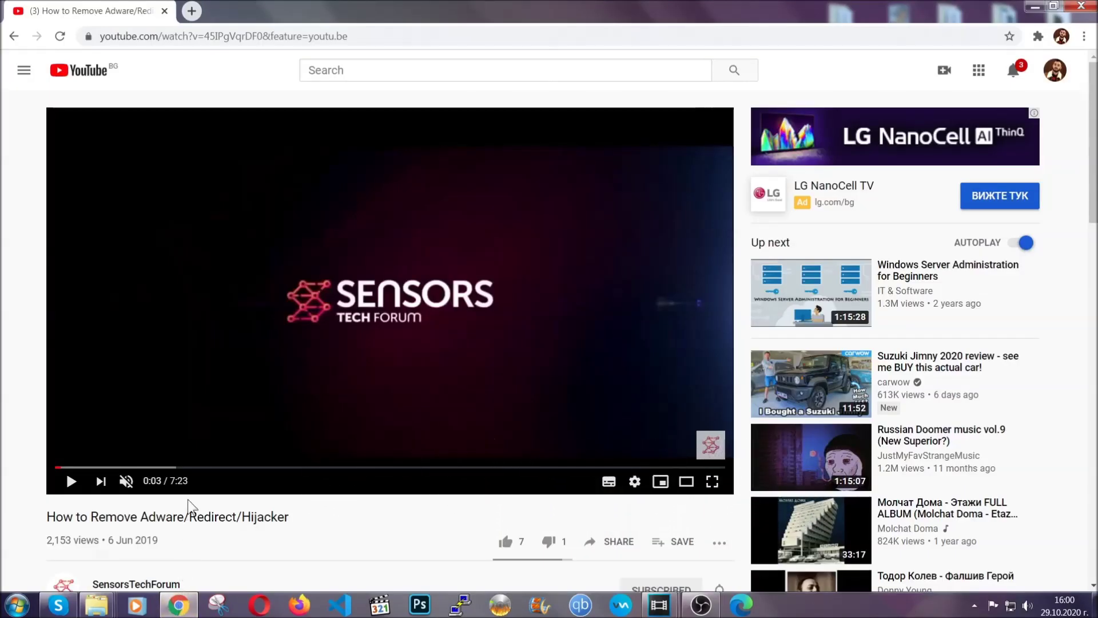
{"action": "scroll", "coordinate": [221, 404], "scroll_direction": "down", "scroll_amount": 5}
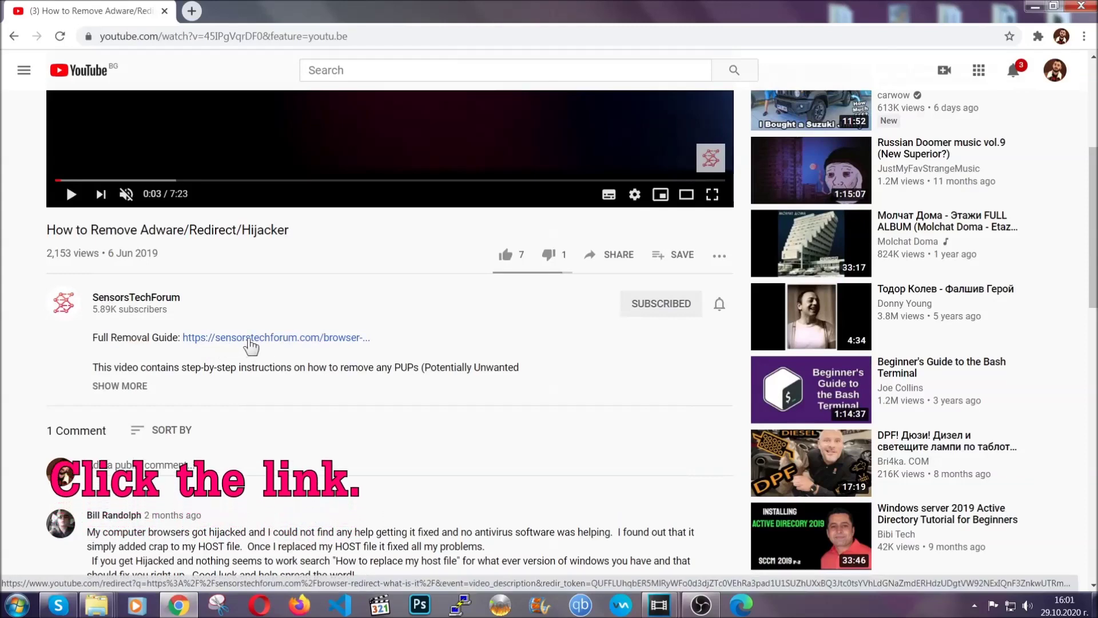
{"action": "left_click", "coordinate": [250, 338]}
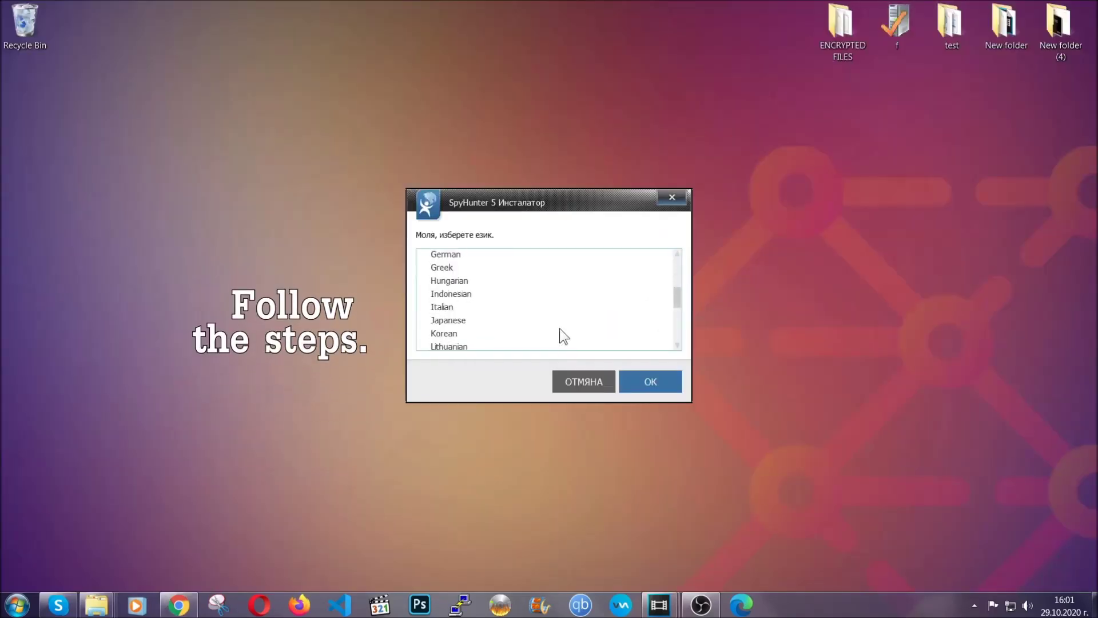
Install SpyHunter 5 in English after accepting the EULA and Privacy Policy
{"action": "scroll", "coordinate": [537, 334], "scroll_direction": "down", "scroll_amount": 2}
{"action": "scroll", "coordinate": [558, 338], "scroll_direction": "up", "scroll_amount": 4}
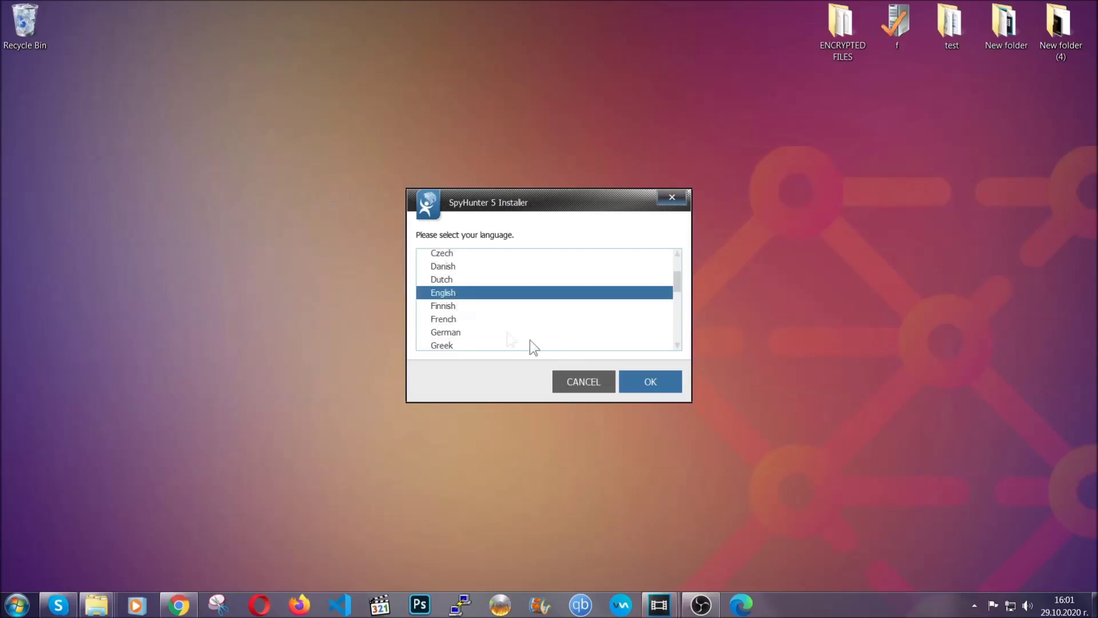
{"action": "left_click", "coordinate": [643, 379]}
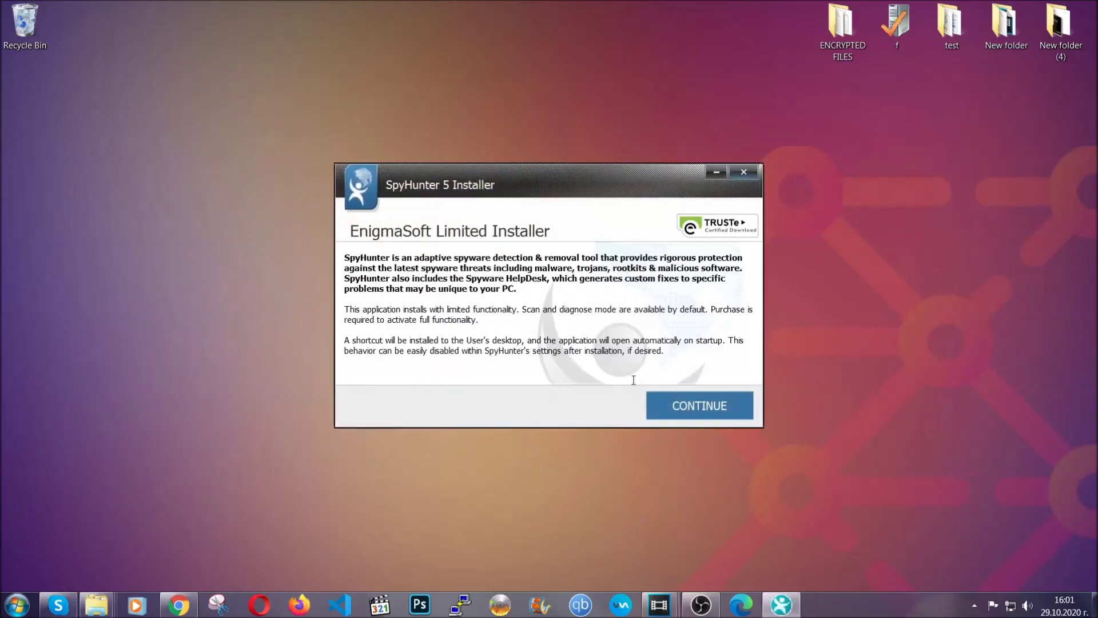
{"action": "left_click", "coordinate": [658, 396]}
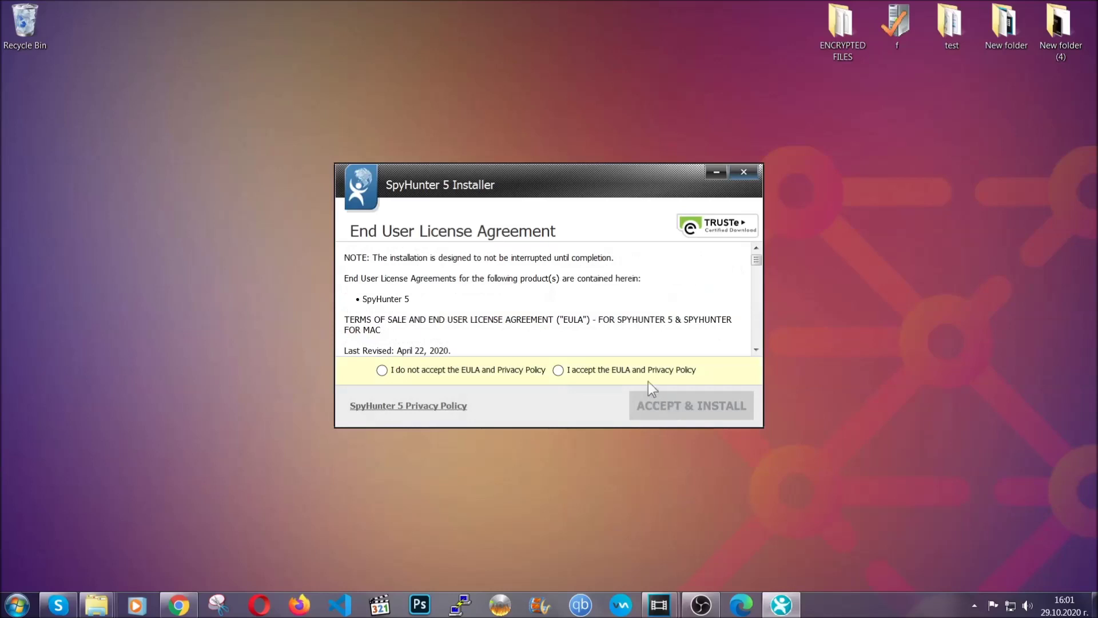
{"action": "left_click", "coordinate": [643, 369]}
{"action": "left_click", "coordinate": [663, 403]}
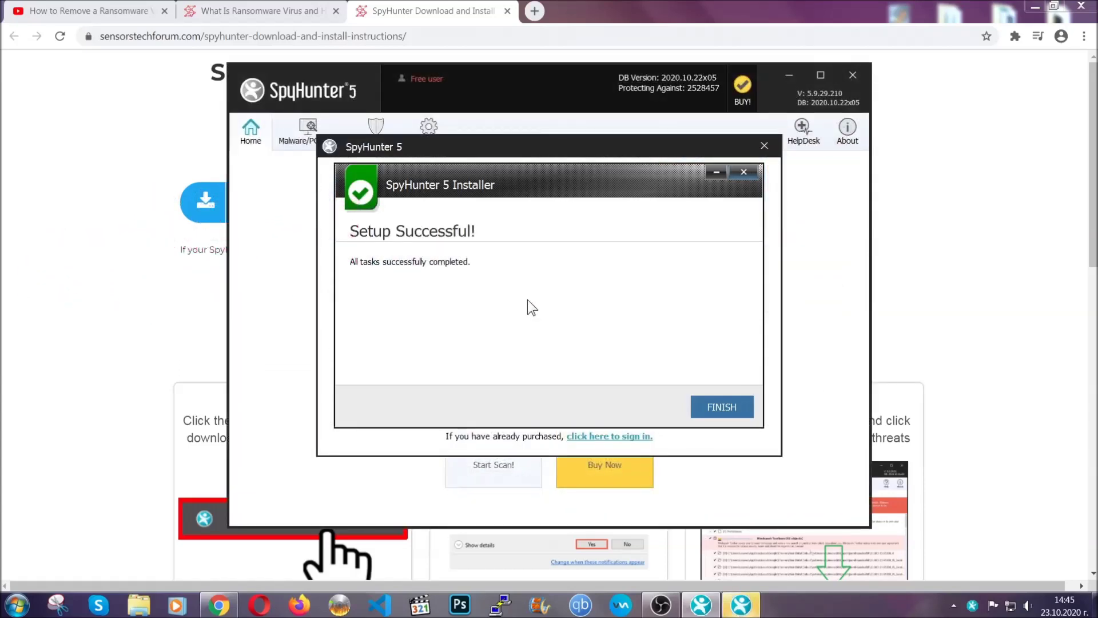
Finish the SpyHunter 5 setup and let it scan the computer
{"action": "left_click", "coordinate": [702, 408]}
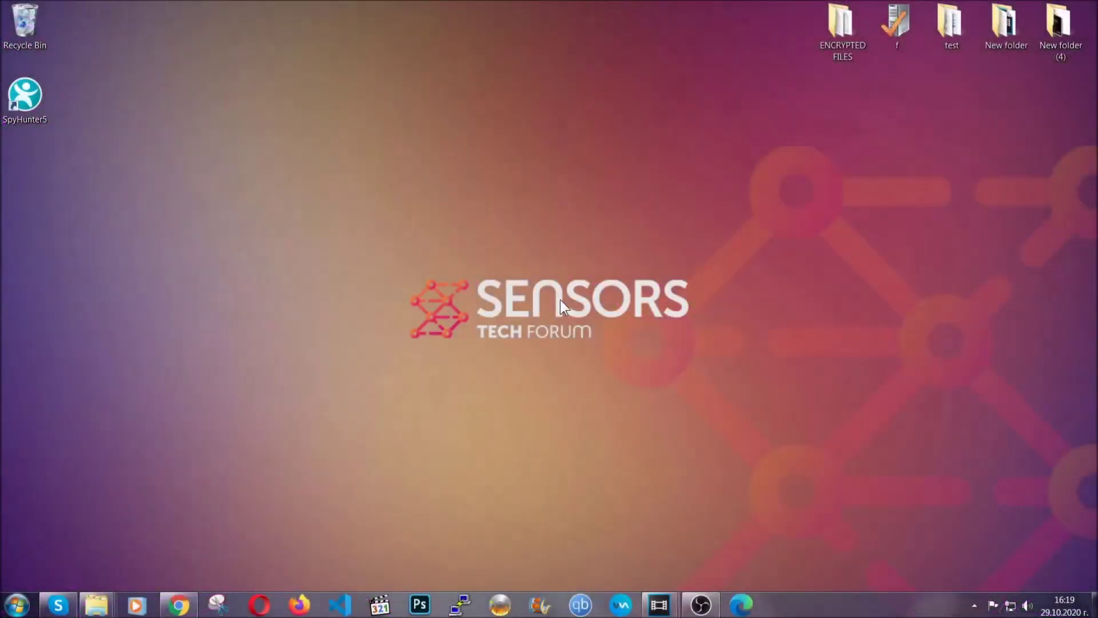
Uninstall SUSPICIOUS PROGRAM through APPWIZ.CPL Programs and Features and dismiss the success message
{"action": "key", "text": "super+r"}
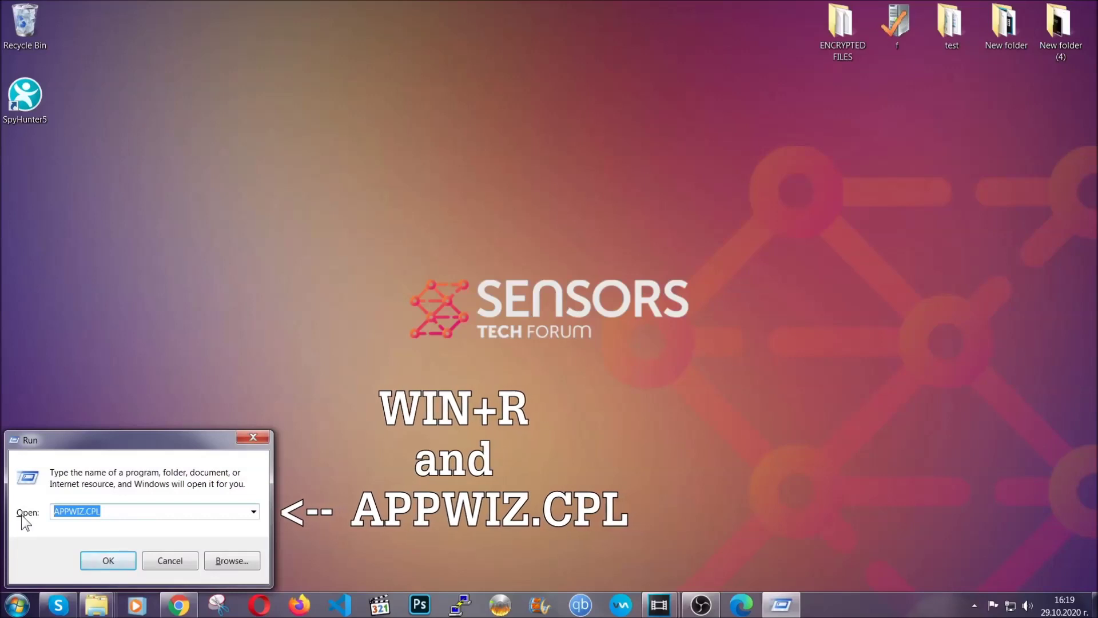
{"action": "left_click", "coordinate": [108, 559]}
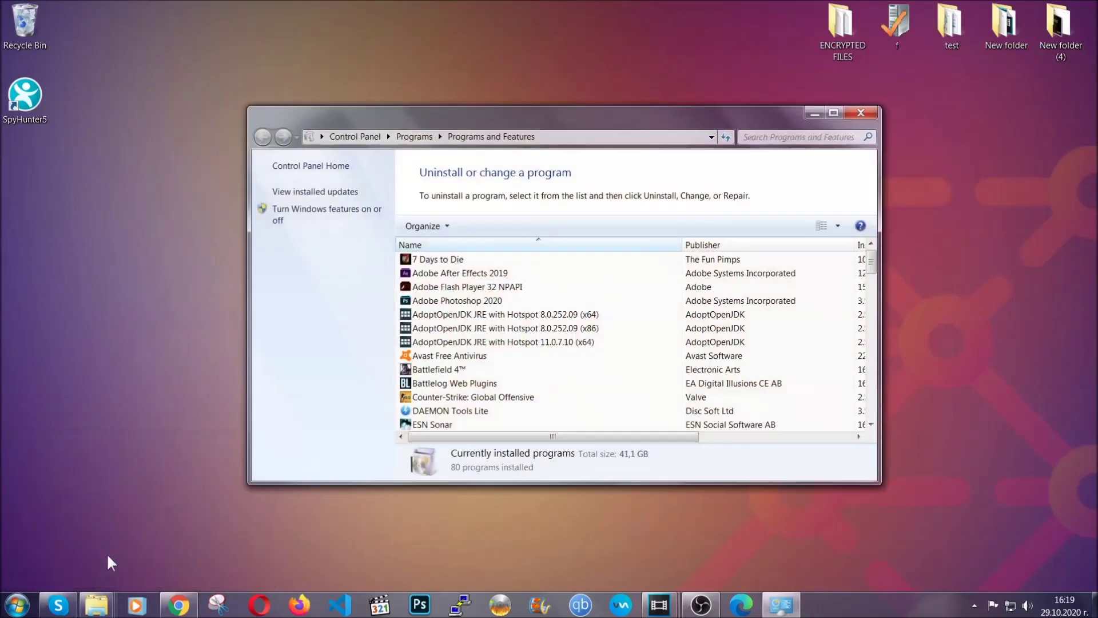
{"action": "scroll", "coordinate": [578, 305], "scroll_direction": "down", "scroll_amount": 20}
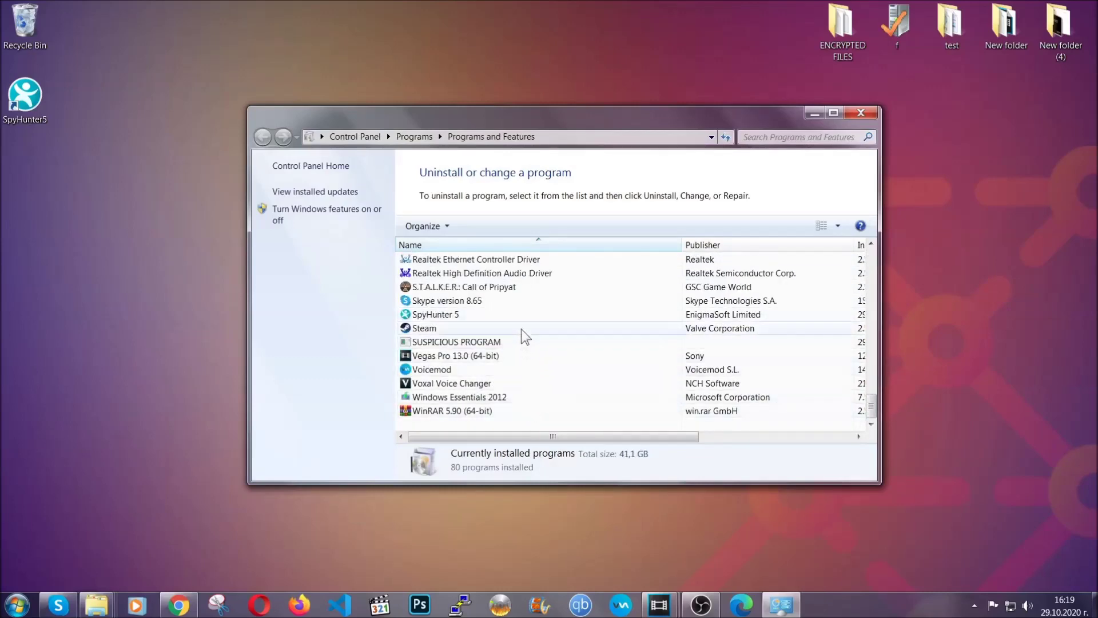
{"action": "left_click", "coordinate": [463, 342]}
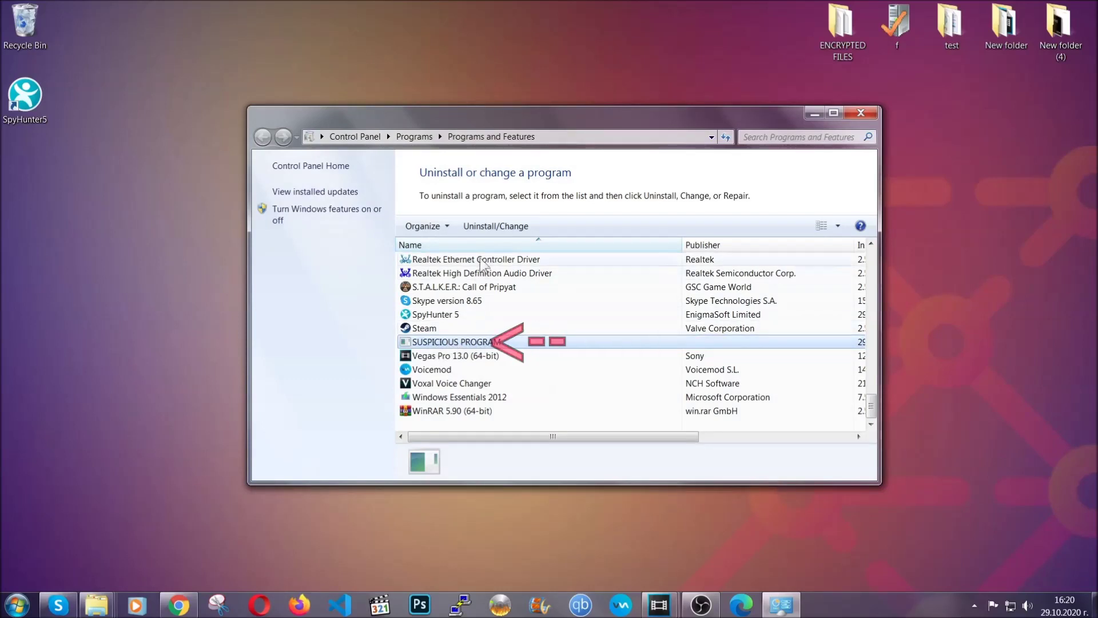
{"action": "left_click", "coordinate": [486, 226]}
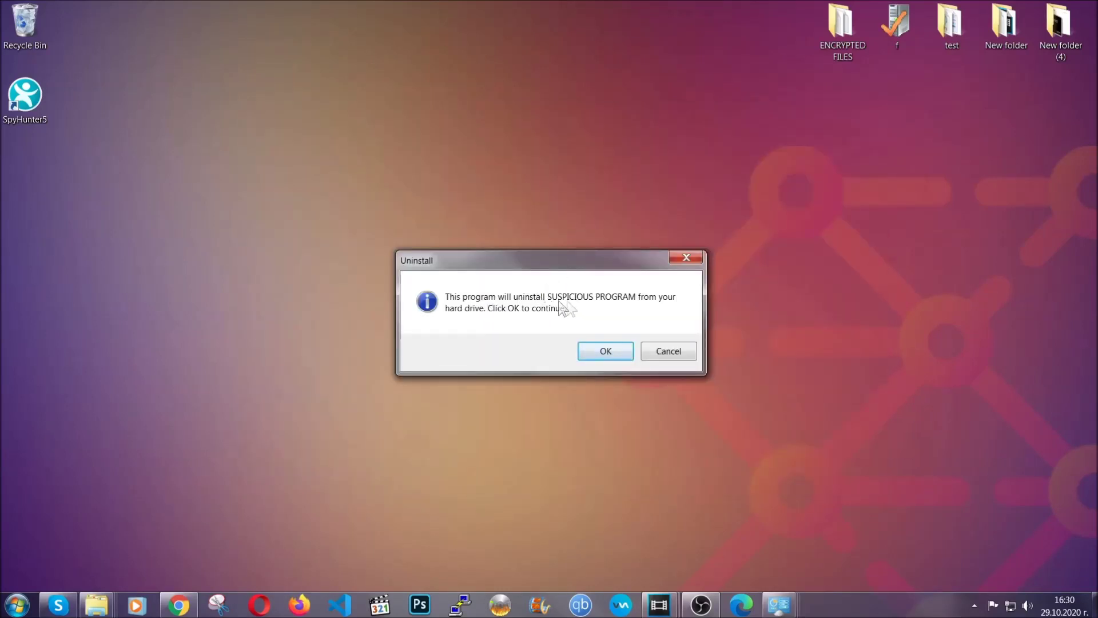
{"action": "left_click", "coordinate": [601, 354]}
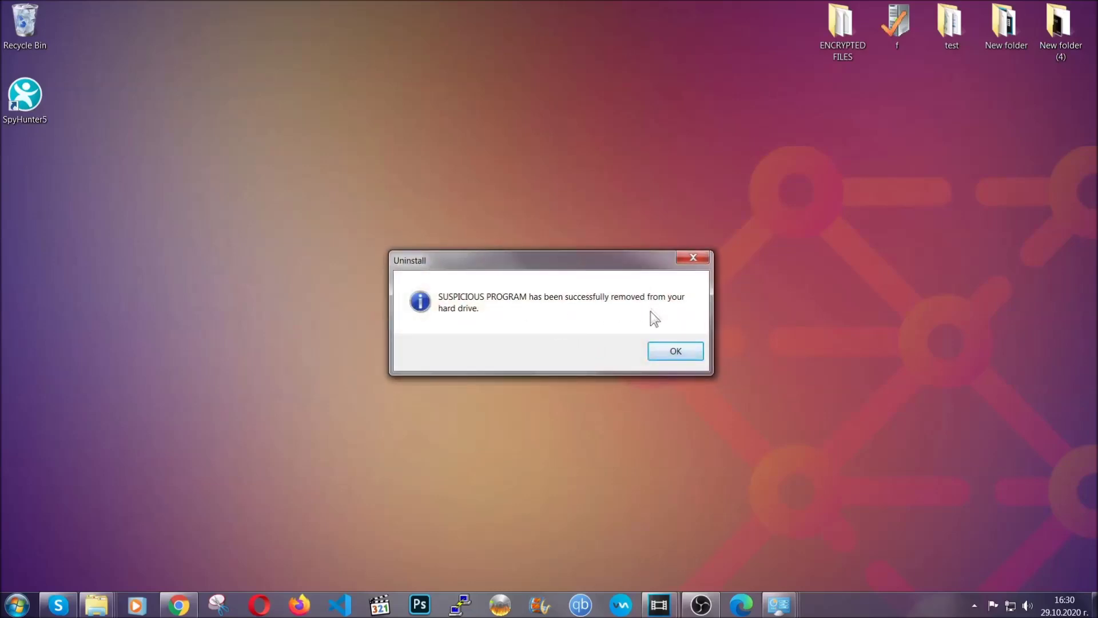
{"action": "left_click", "coordinate": [659, 349]}
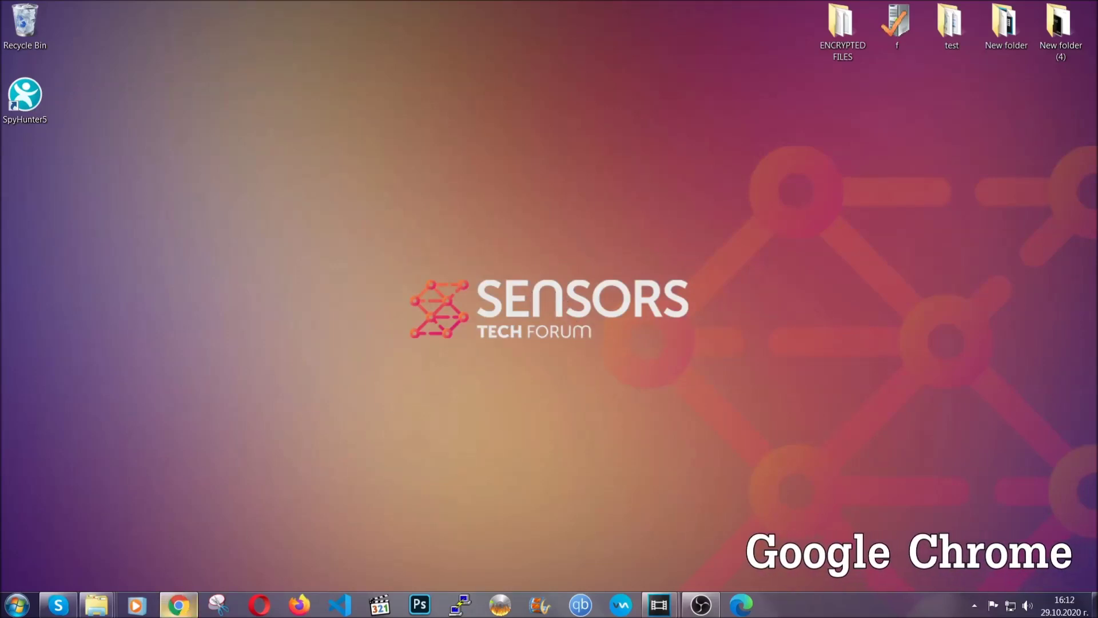
Bring Chrome forward and go to chrome://settings/clearBrowserData
{"action": "left_click", "coordinate": [182, 606]}
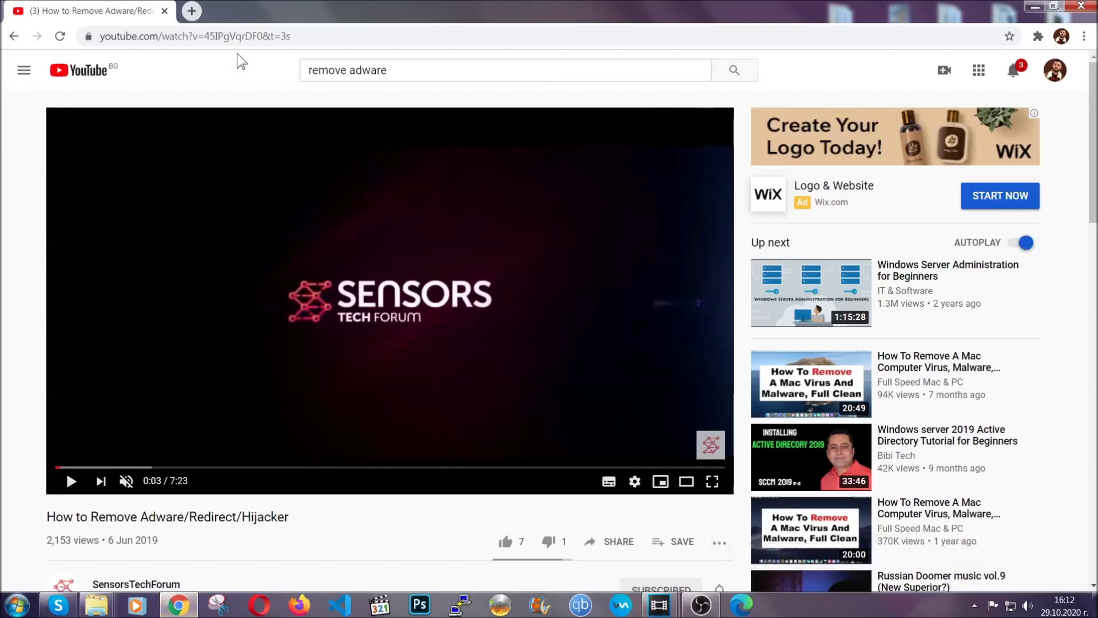
{"action": "left_click", "coordinate": [238, 38]}
{"action": "type", "text": "chro"}
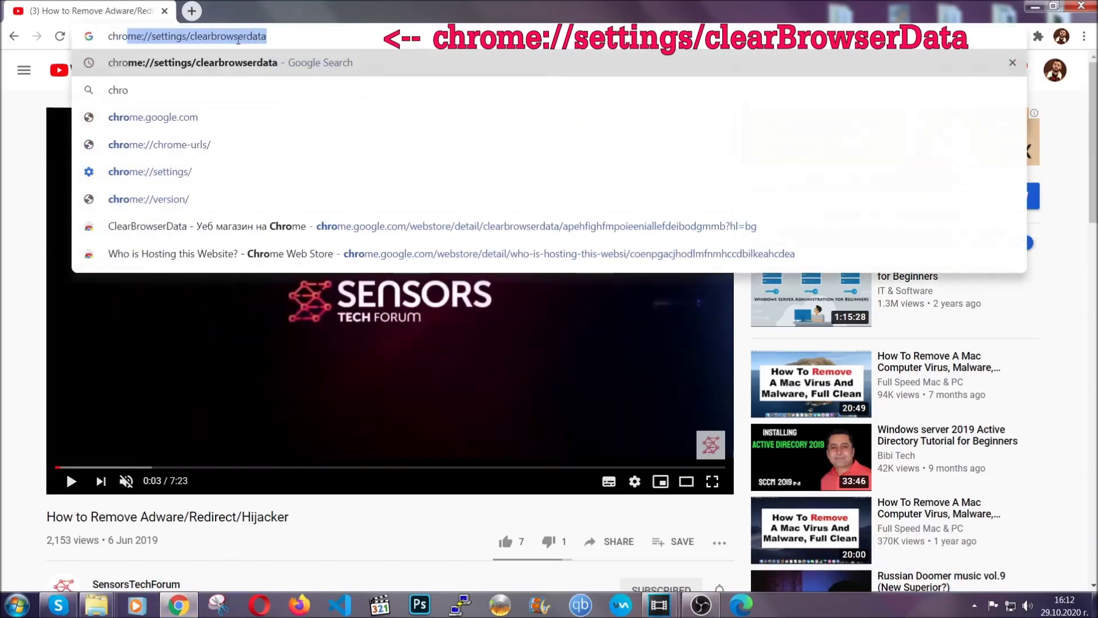
{"action": "type", "text": "me:/"}
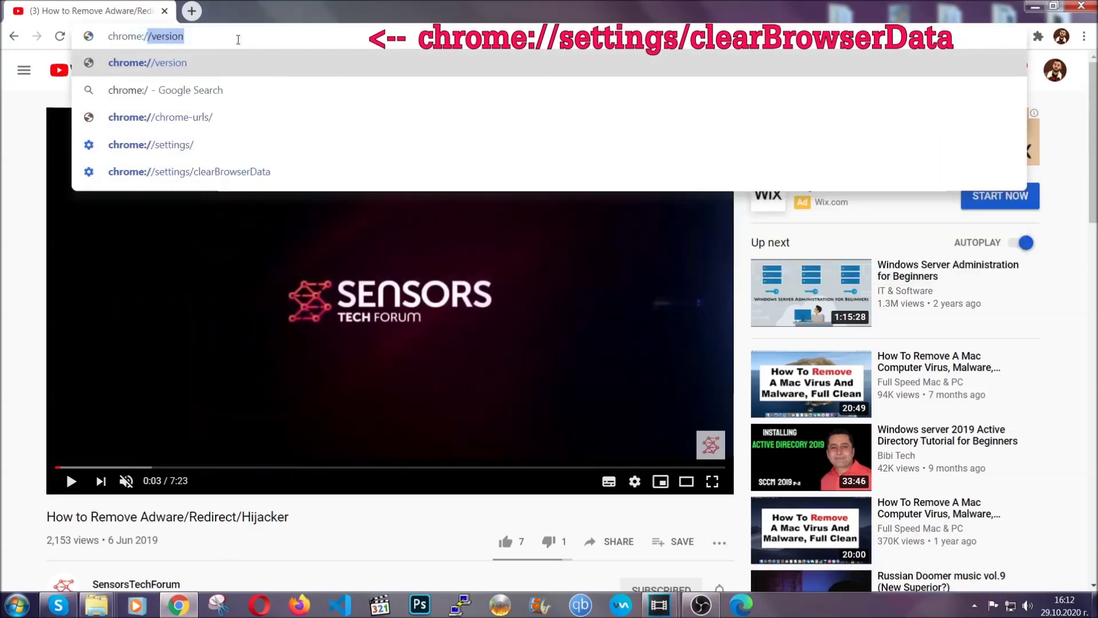
{"action": "type", "text": "/setting"}
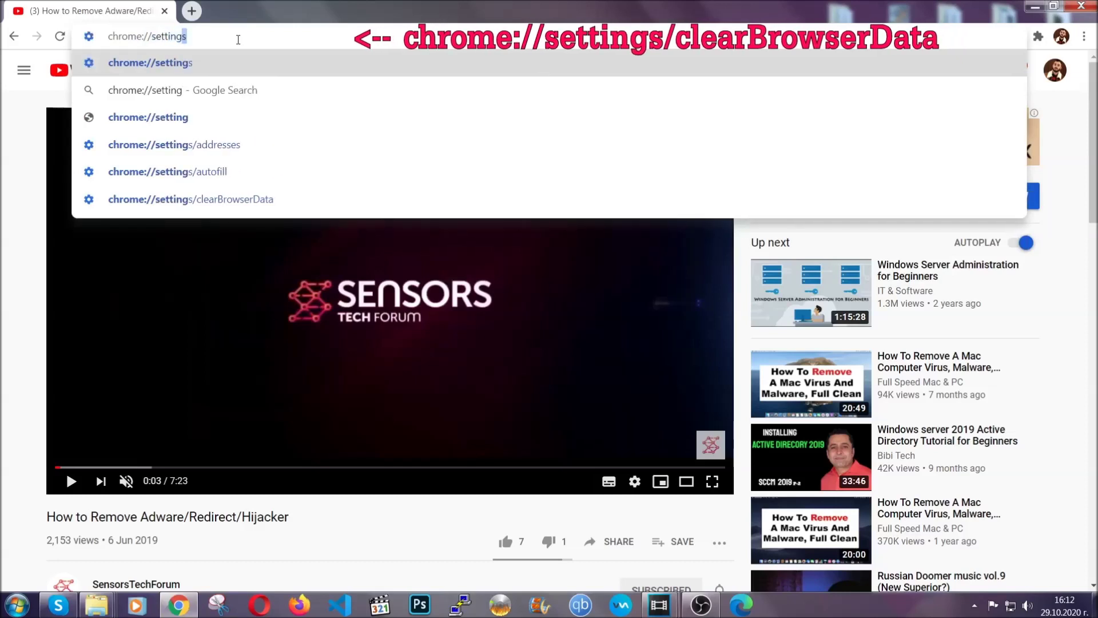
{"action": "type", "text": "s/ce"}
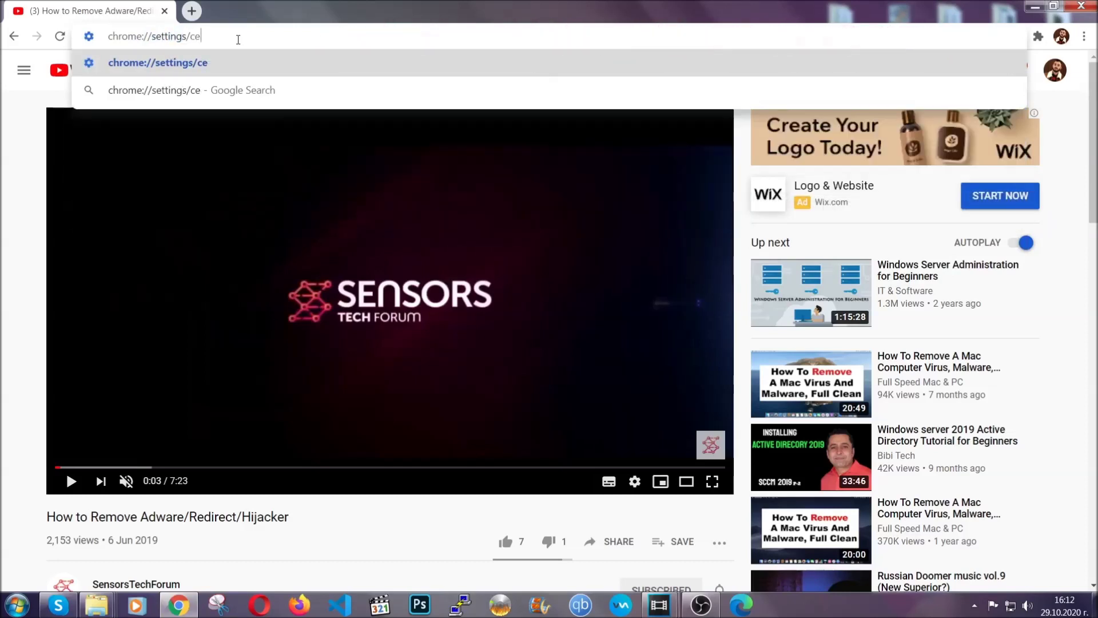
{"action": "key", "text": "BackSpace"}
{"action": "type", "text": "lea"}
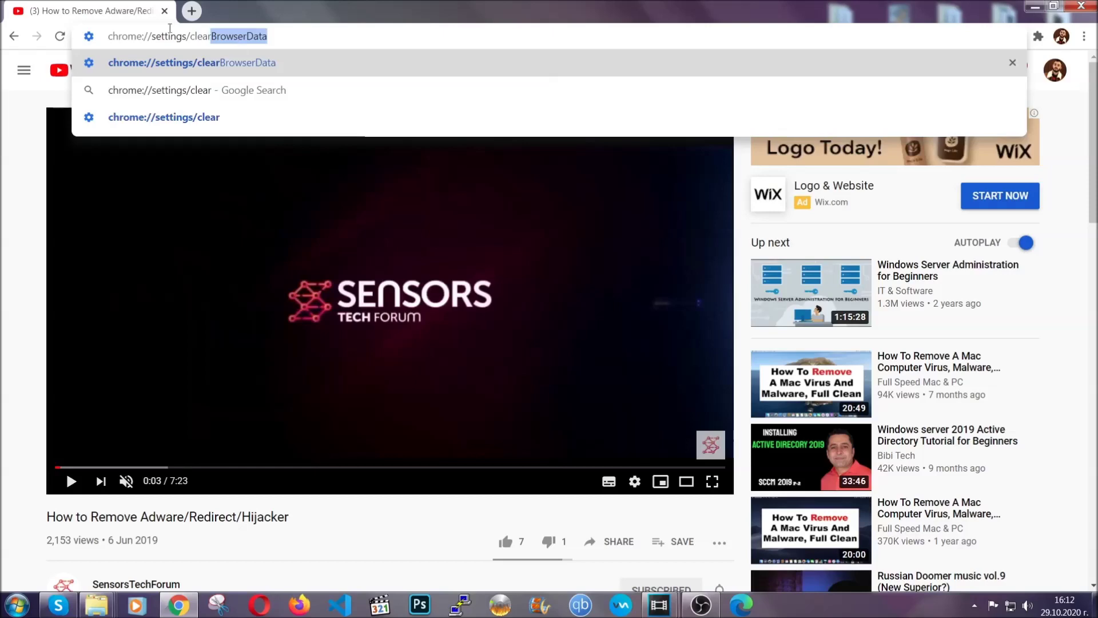
{"action": "type", "text": "r"}
{"action": "left_click", "coordinate": [161, 64]}
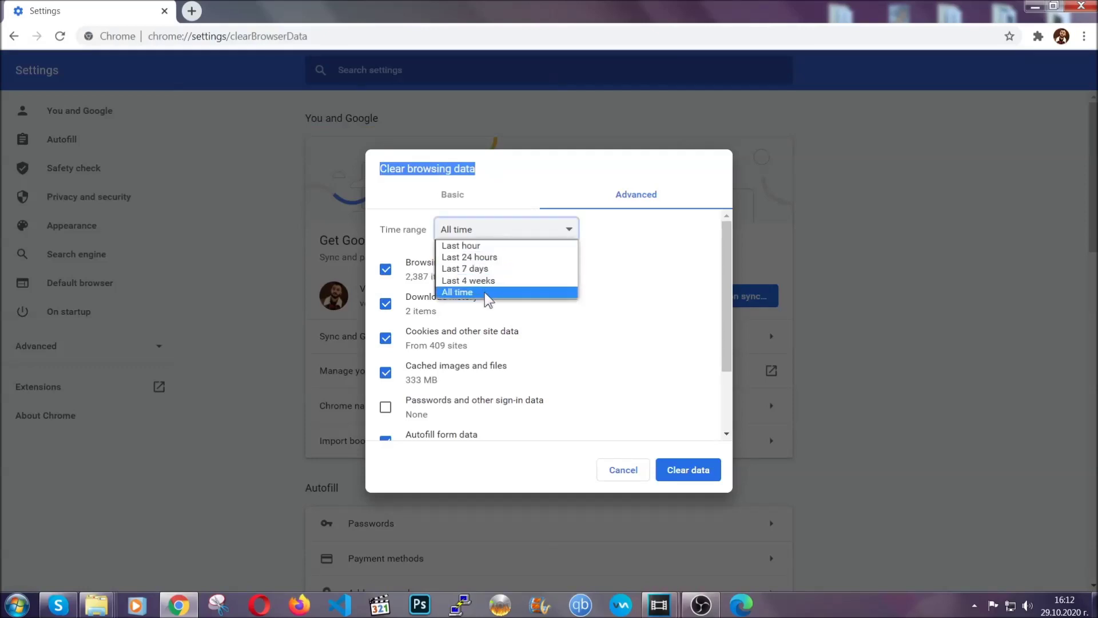
Clear All time browsing data in Chrome, leaving saved passwords unticked
{"action": "left_click", "coordinate": [485, 292]}
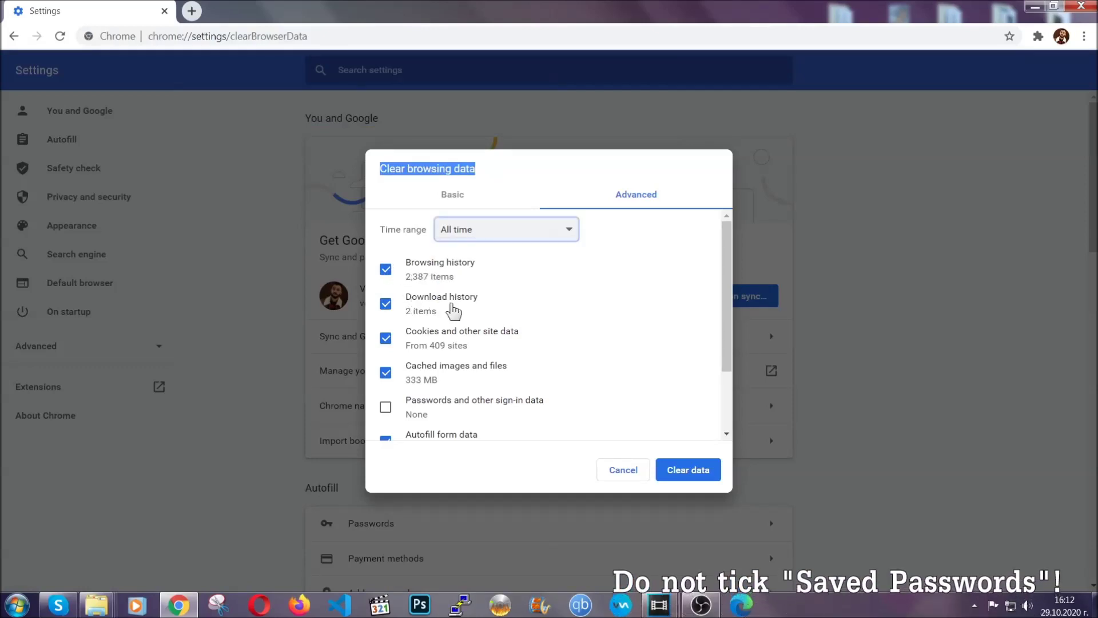
{"action": "scroll", "coordinate": [440, 371], "scroll_direction": "down", "scroll_amount": 2}
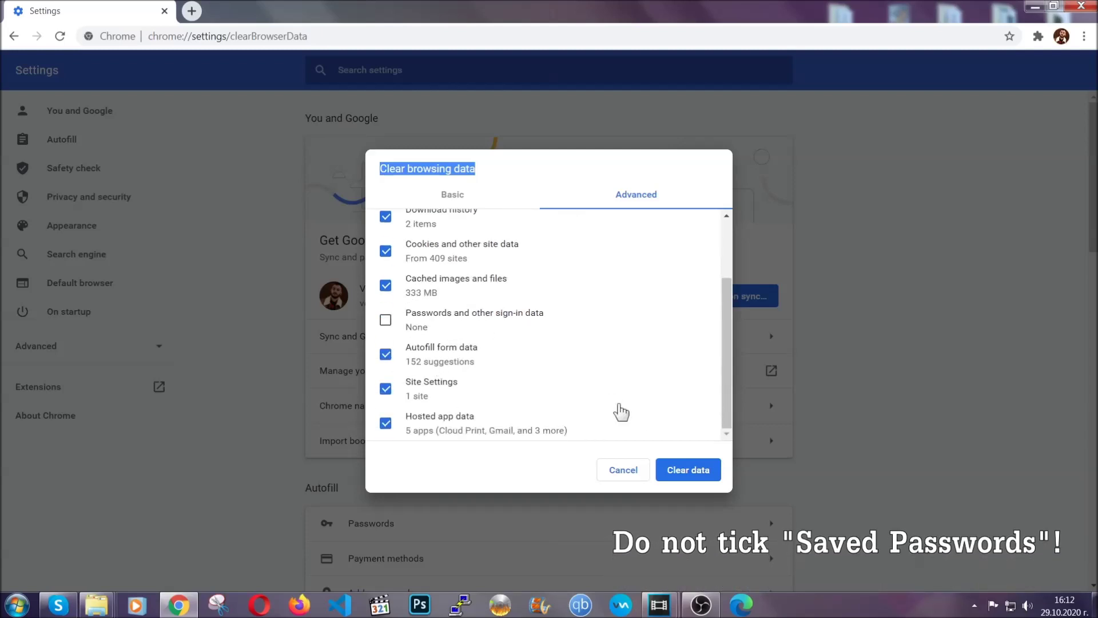
{"action": "left_click", "coordinate": [673, 467]}
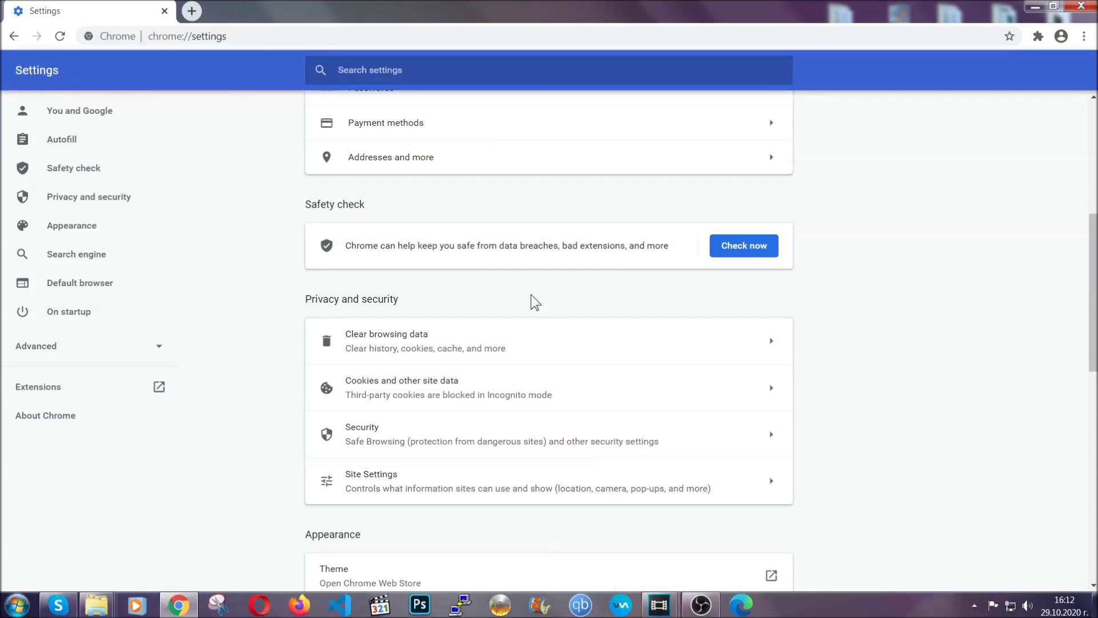
Remove the Bulk Media Downloader extension from Chrome's Extensions page, then minimize Chrome
{"action": "left_click", "coordinate": [1084, 37]}
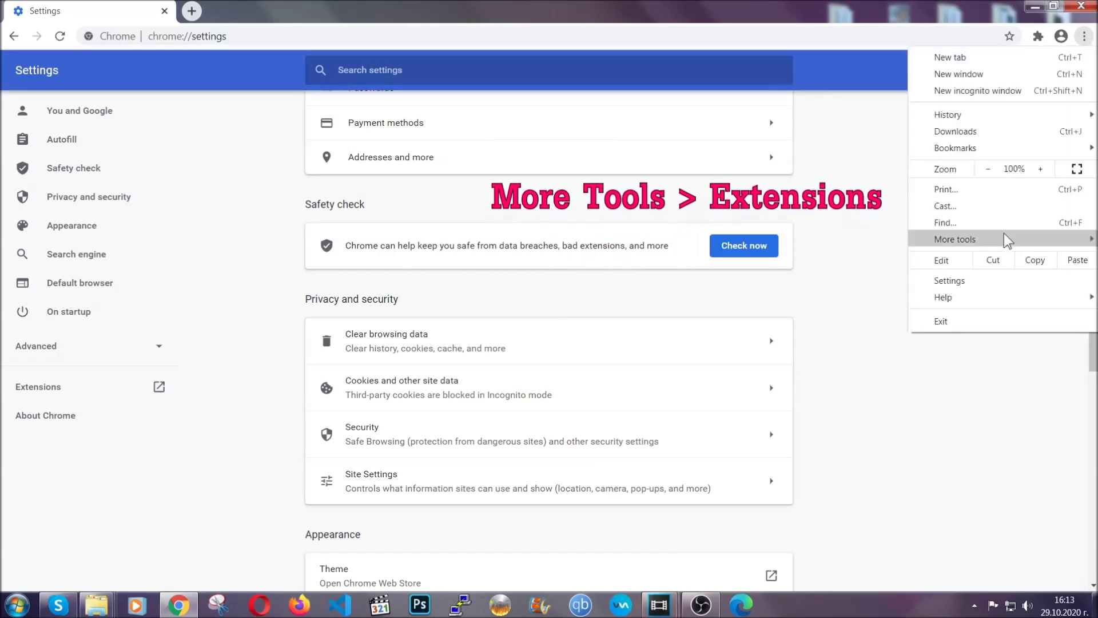
{"action": "mouse_move", "coordinate": [1004, 234]}
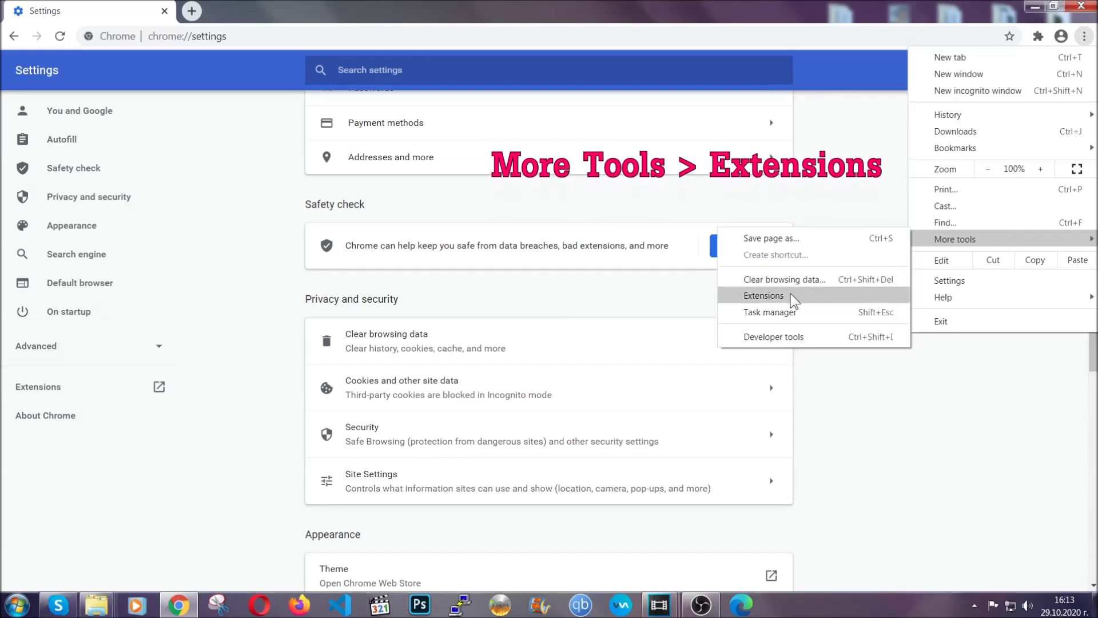
{"action": "left_click", "coordinate": [764, 296]}
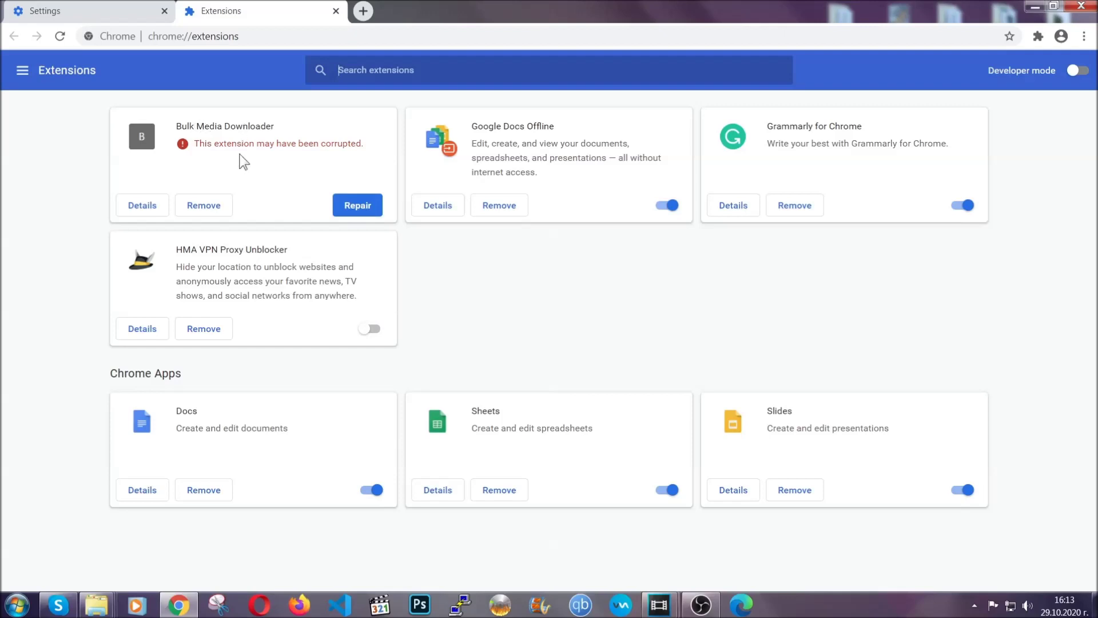
{"action": "left_click", "coordinate": [212, 207]}
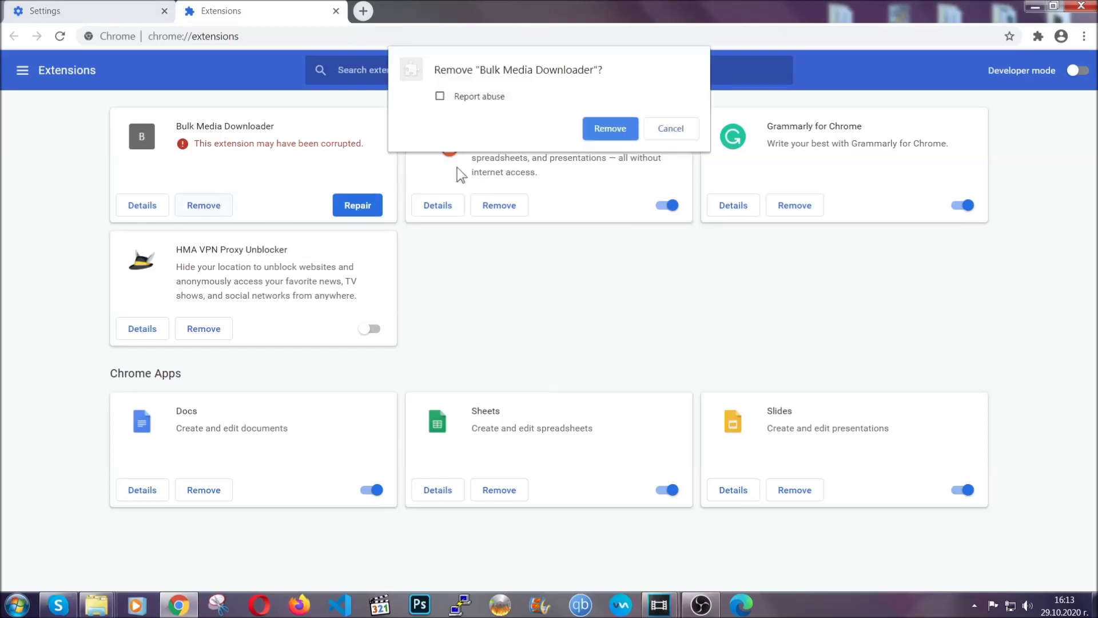
{"action": "left_click", "coordinate": [593, 126]}
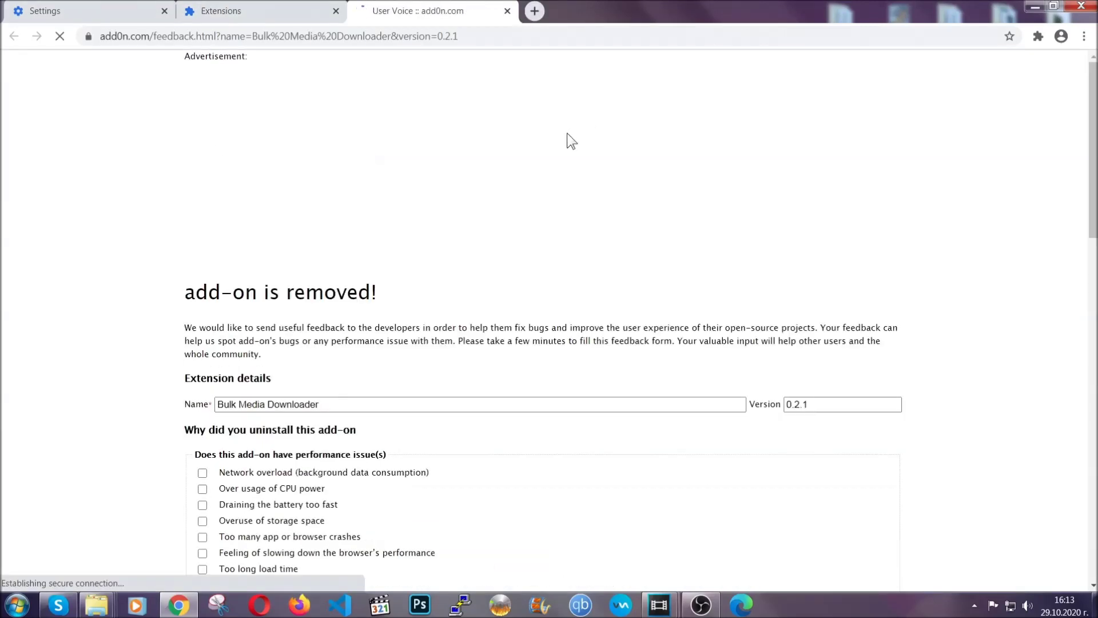
{"action": "left_click", "coordinate": [279, 12]}
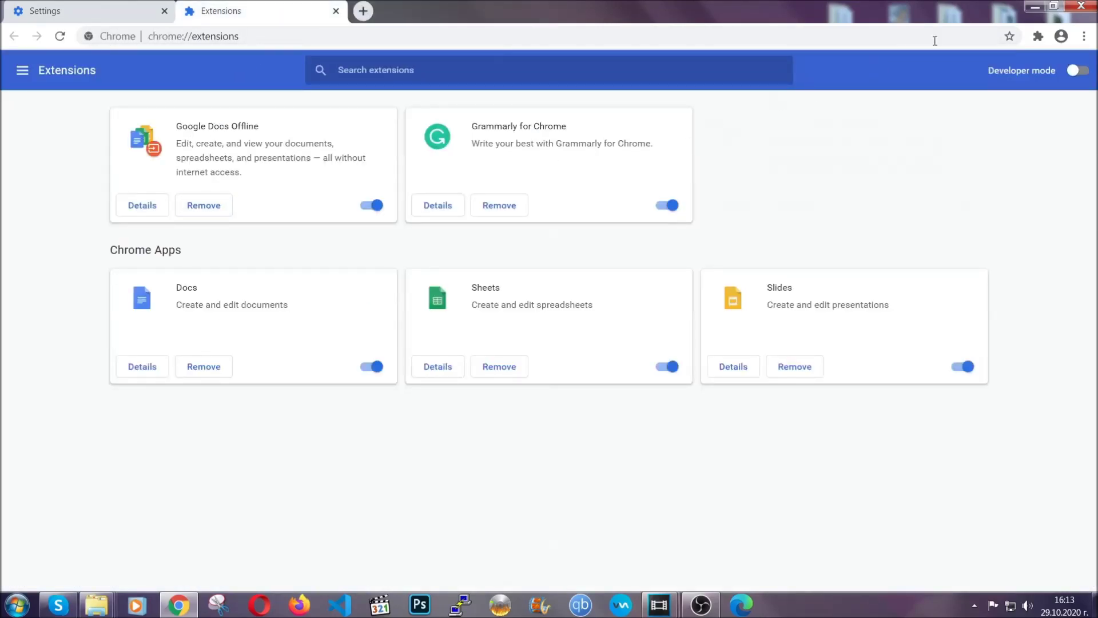
{"action": "left_click", "coordinate": [1028, 6]}
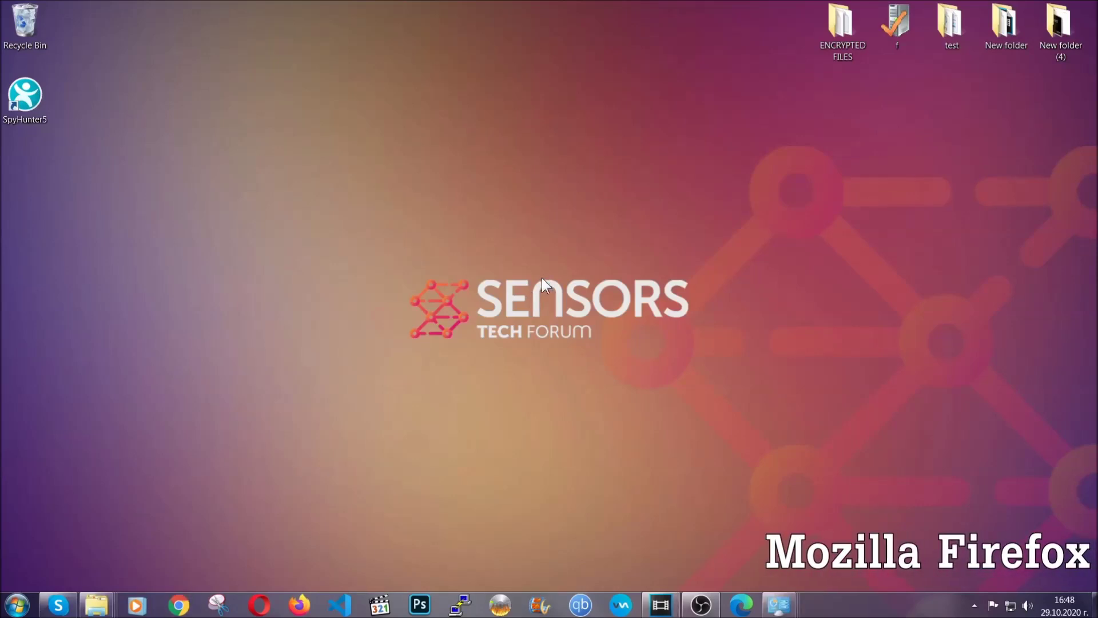
Launch Firefox, load about:support, and choose Refresh Firefox
{"action": "left_click", "coordinate": [298, 598]}
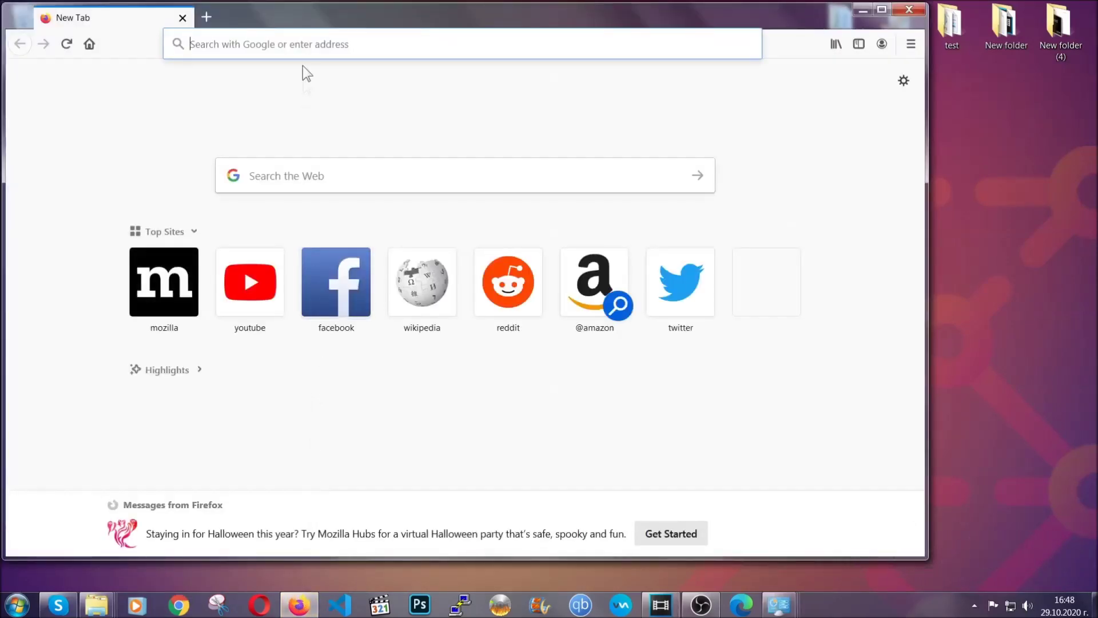
{"action": "left_click", "coordinate": [300, 43]}
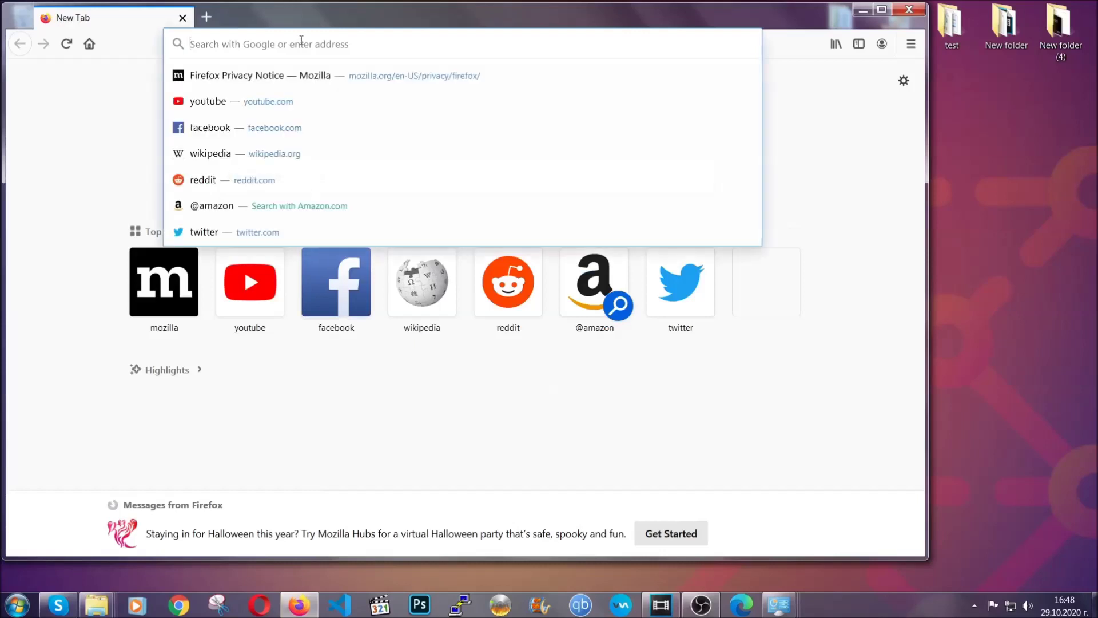
{"action": "type", "text": "about:support"}
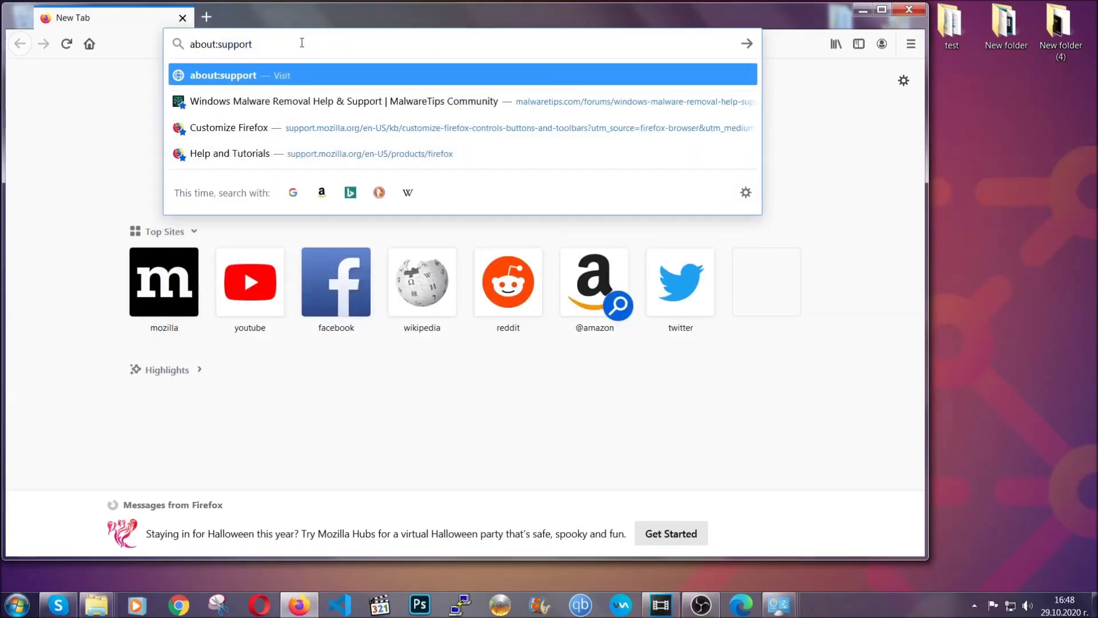
{"action": "key", "text": "Return"}
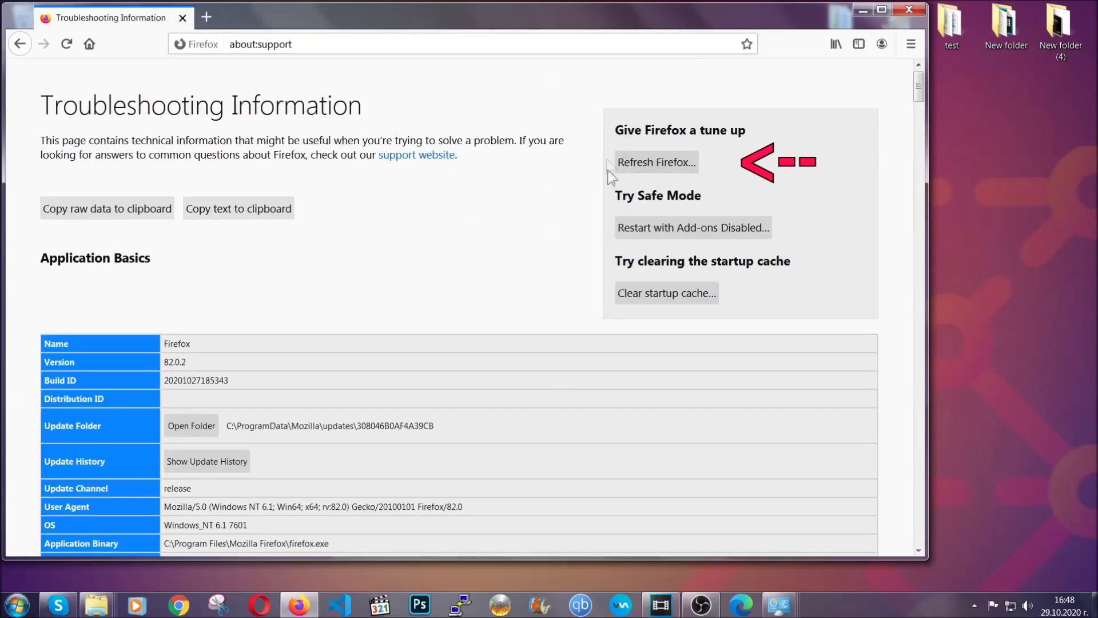
{"action": "left_click", "coordinate": [649, 166]}
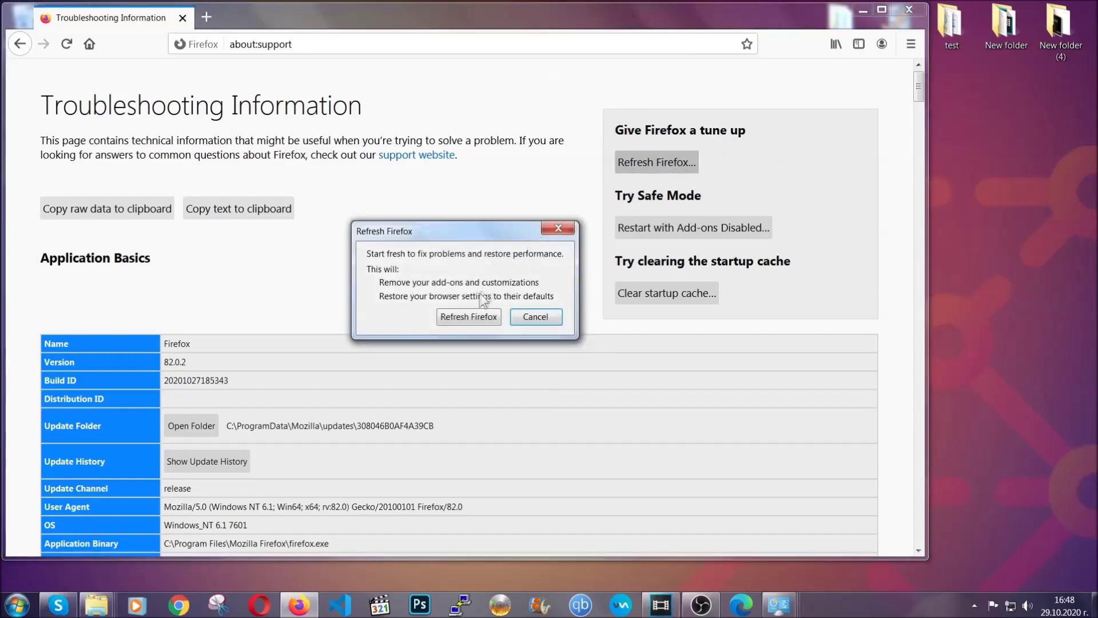
Confirm refreshing Firefox to its defaults, then minimize it
{"action": "left_click", "coordinate": [467, 318]}
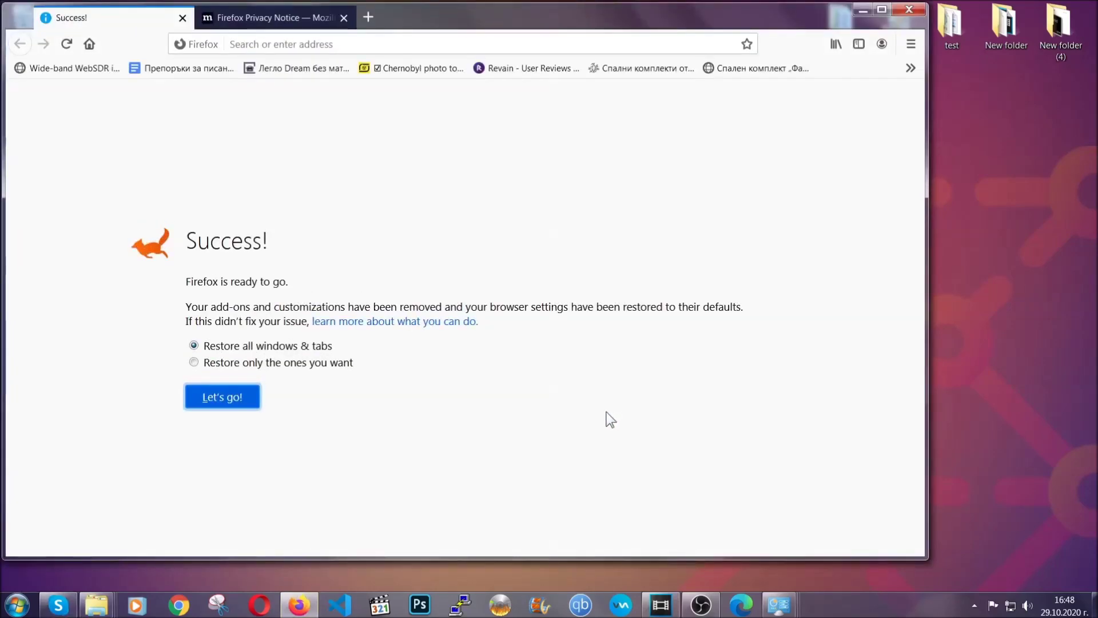
{"action": "left_click", "coordinate": [860, 11]}
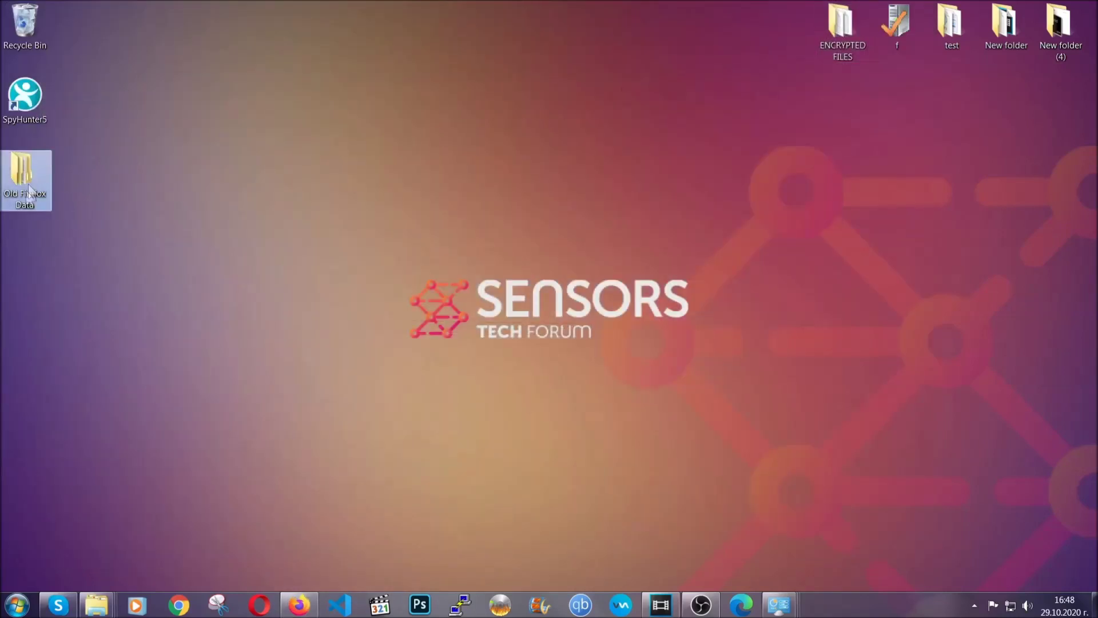
Enter edge://settings/clearBrowserData in a new Microsoft Edge tab
{"action": "mouse_move", "coordinate": [16, 200]}
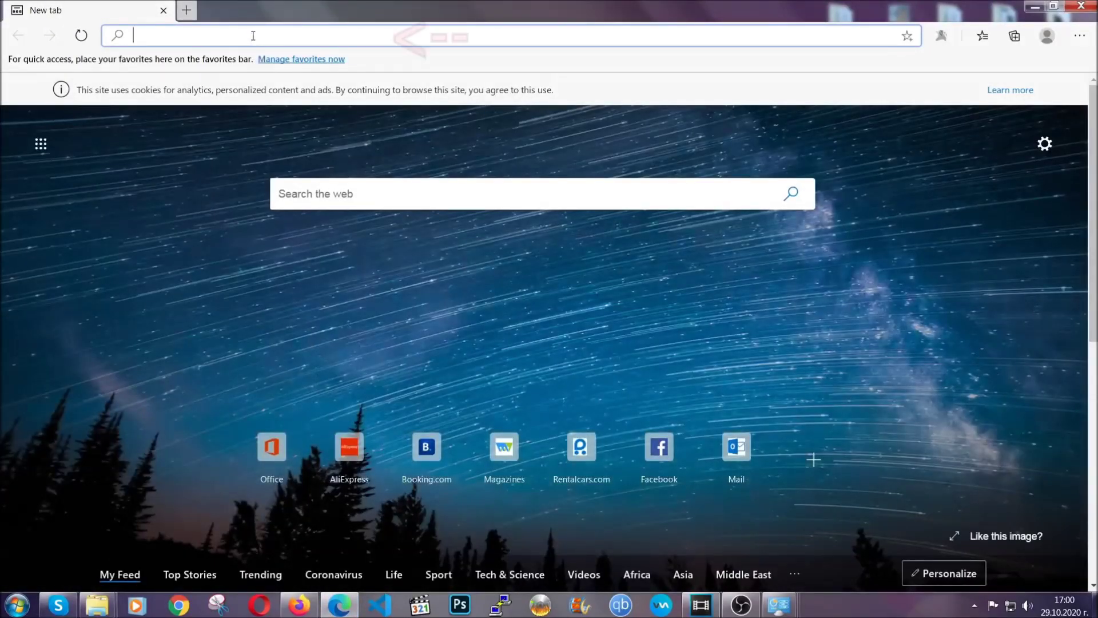
{"action": "type", "text": "edge:"}
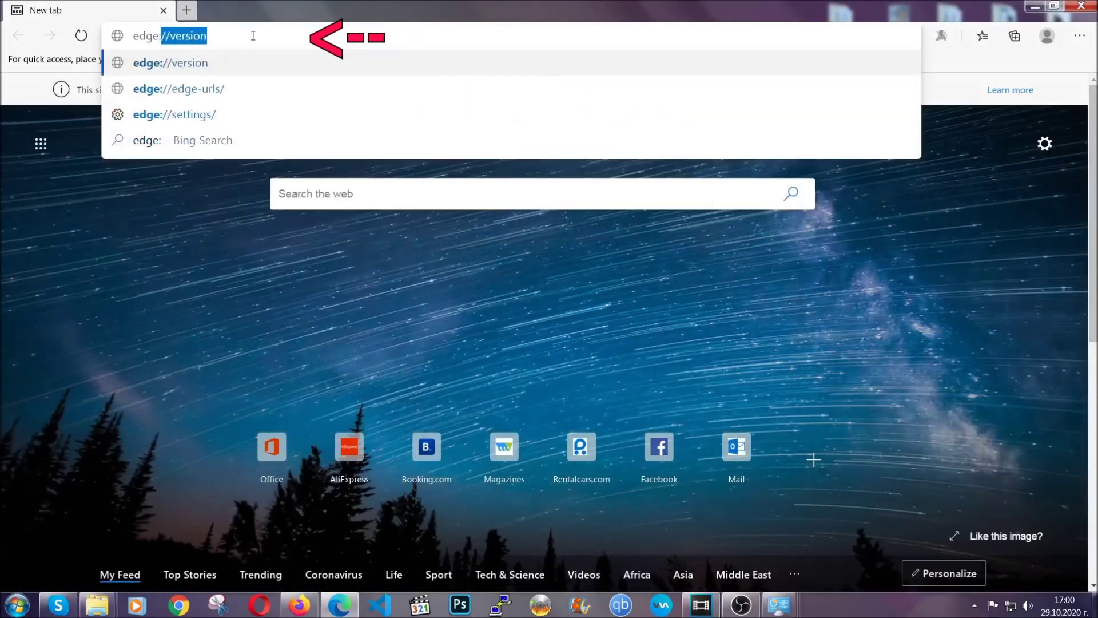
{"action": "type", "text": "//settings/"}
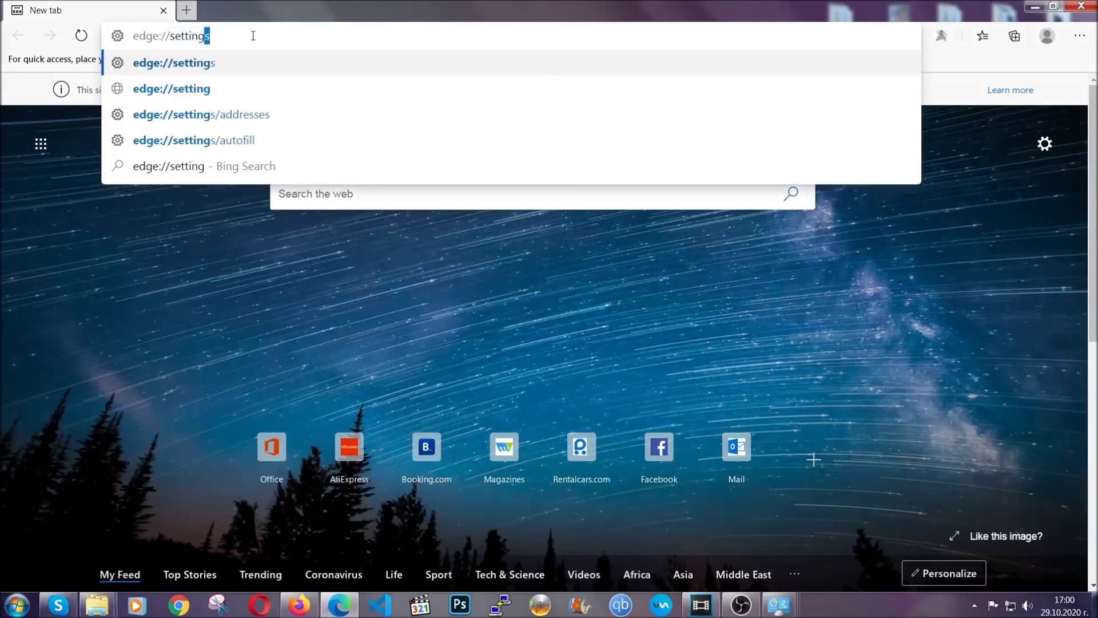
{"action": "type", "text": "clear"}
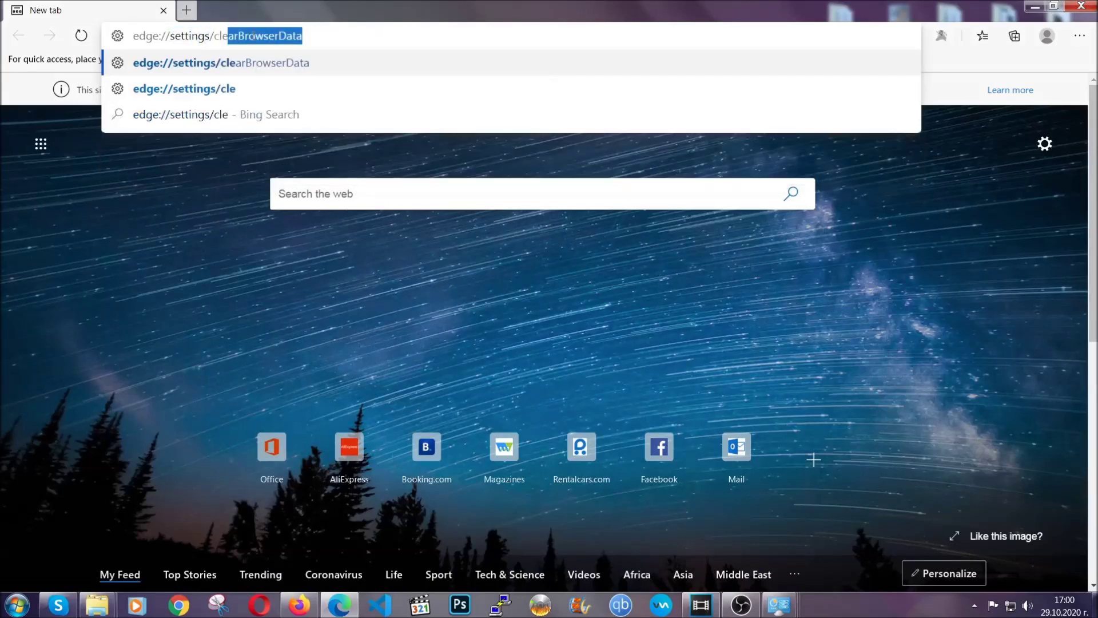
{"action": "type", "text": "BrowserDa"}
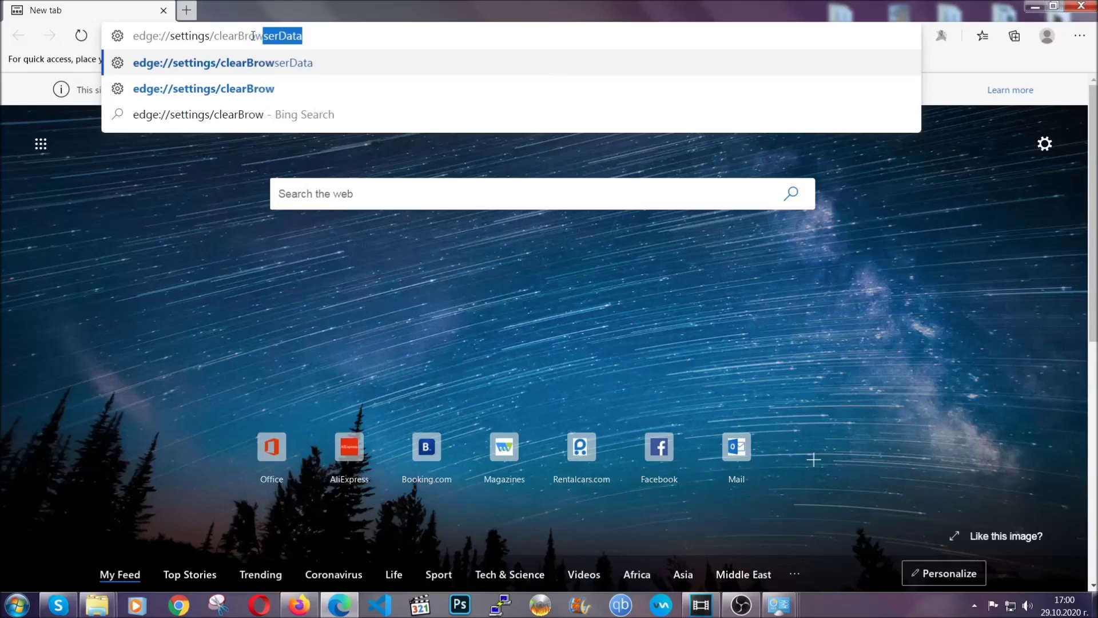
{"action": "type", "text": "ta"}
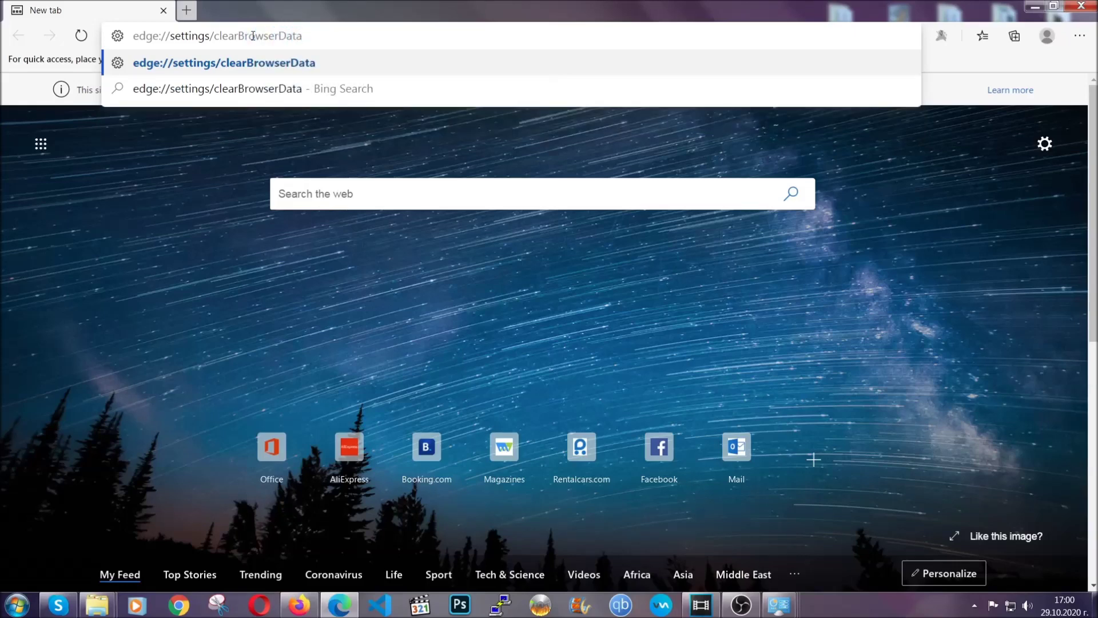
Clear Edge's browsing data for All time, leaving Passwords unchecked
{"action": "key", "text": "Return"}
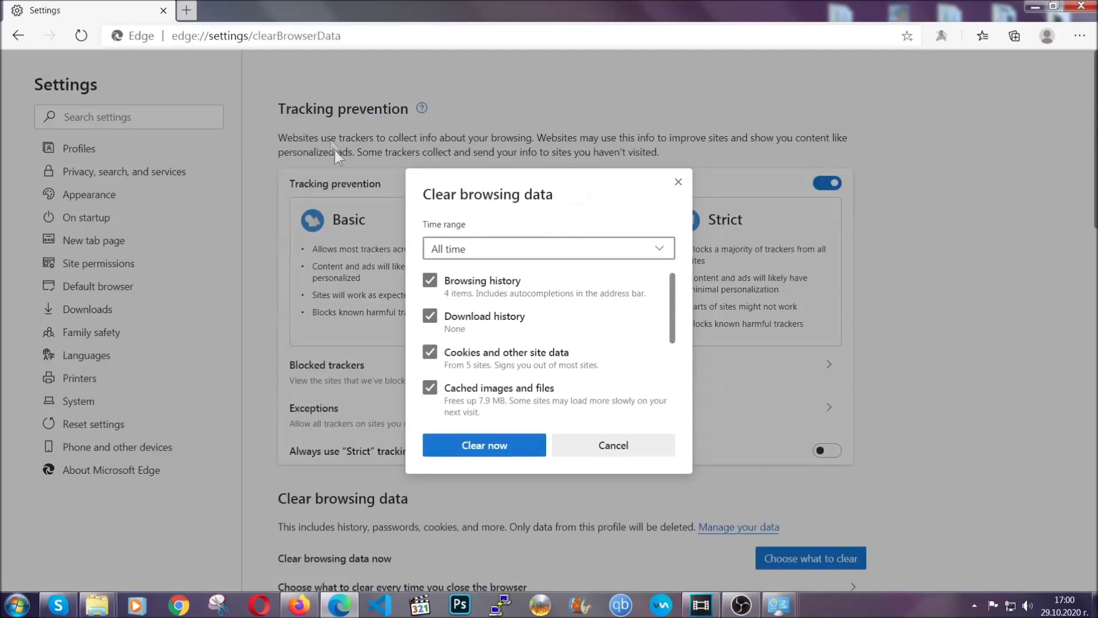
{"action": "left_click", "coordinate": [452, 259]}
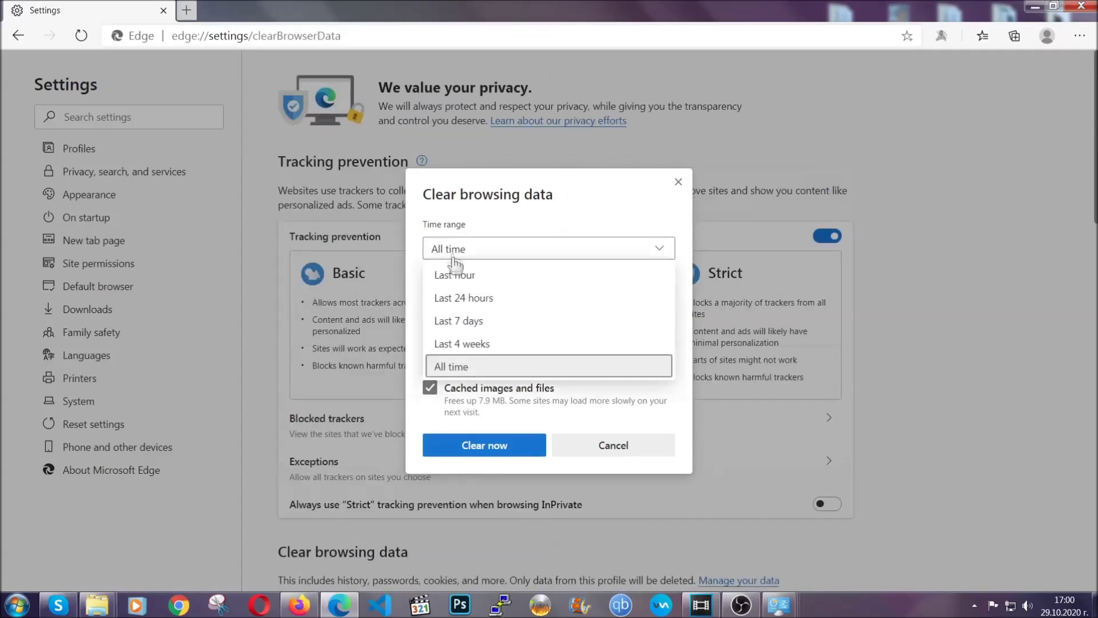
{"action": "left_click", "coordinate": [453, 369]}
{"action": "scroll", "coordinate": [455, 366], "scroll_direction": "down", "scroll_amount": 3}
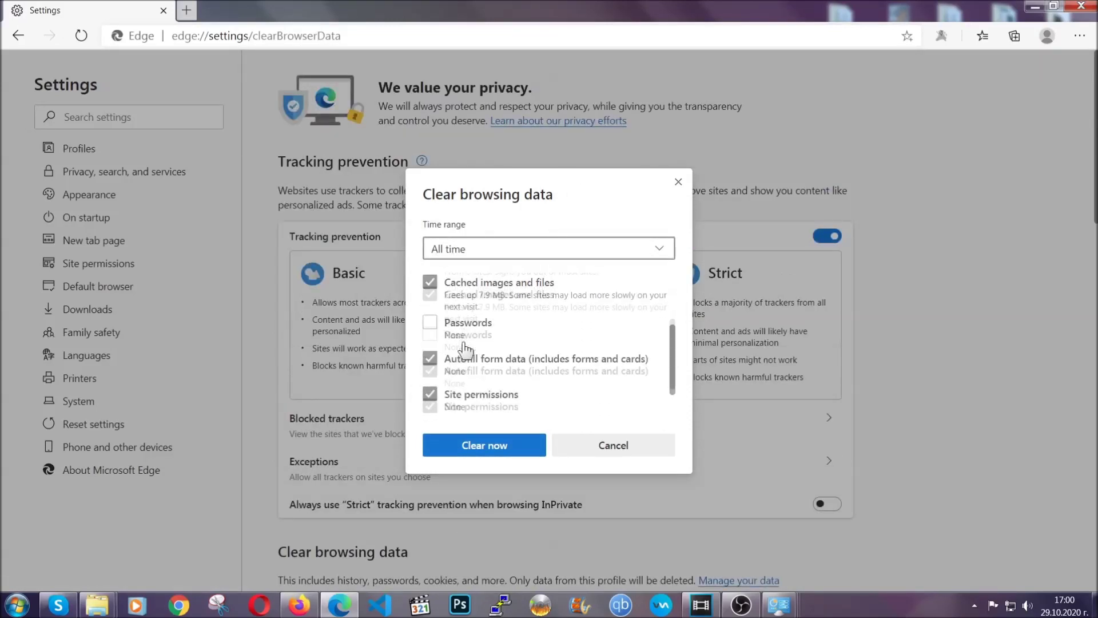
{"action": "left_click", "coordinate": [474, 444]}
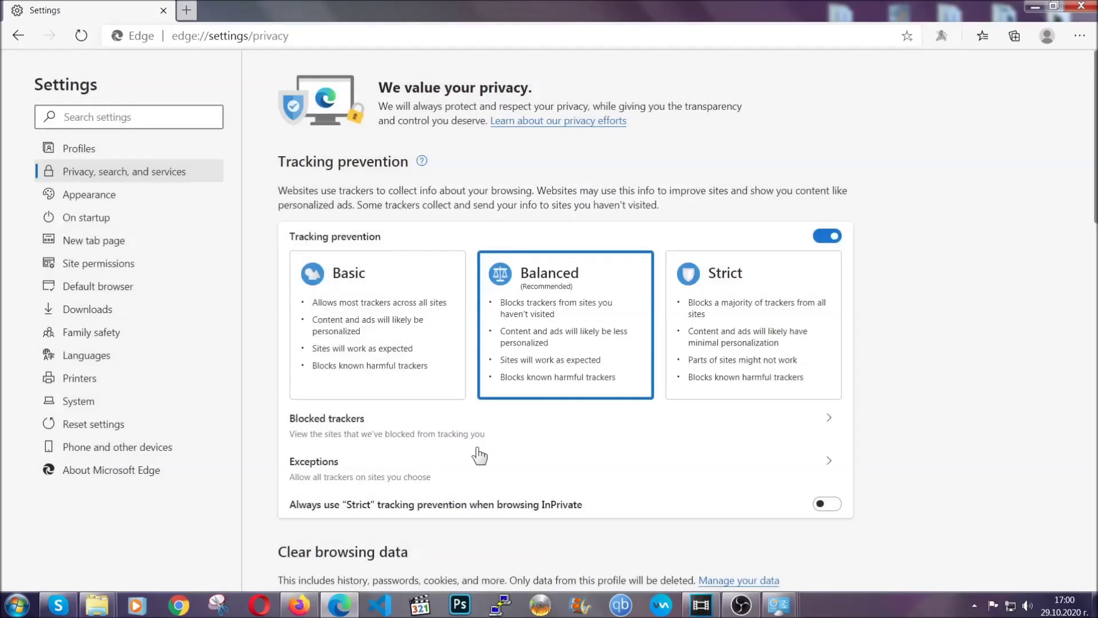
Remove Edge's only installed extension from the Extensions page, then close Edge
{"action": "left_click", "coordinate": [1079, 35]}
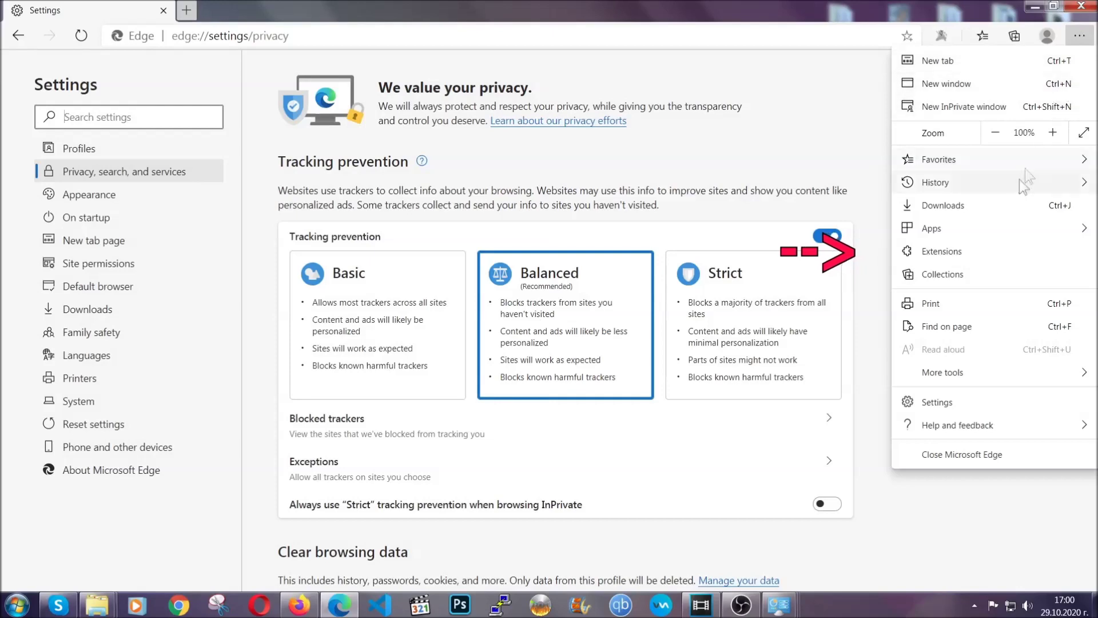
{"action": "left_click", "coordinate": [1001, 247]}
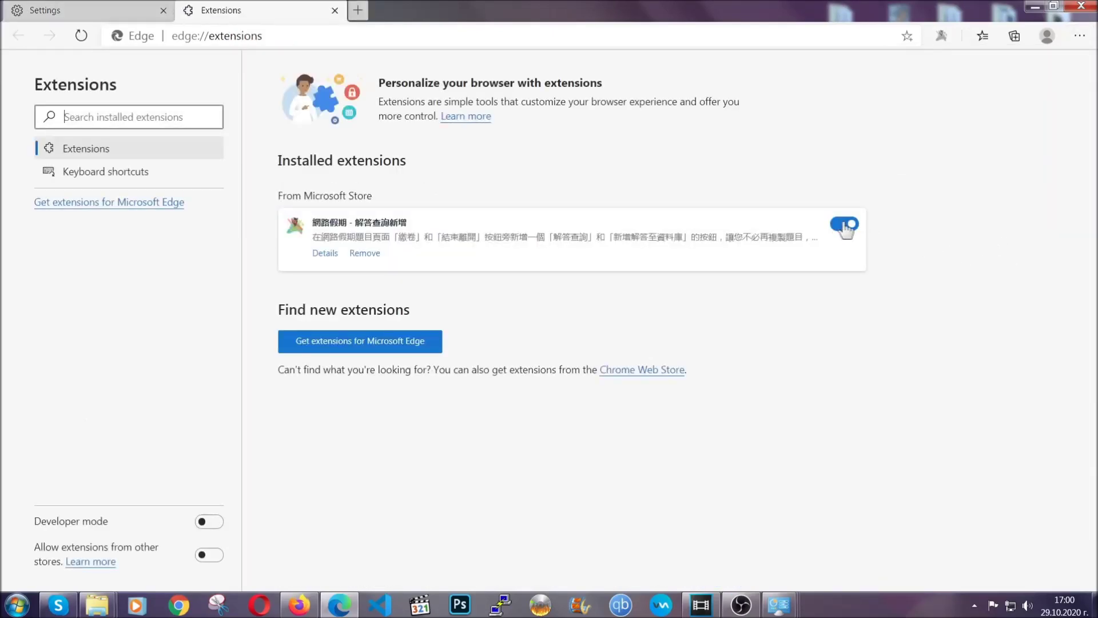
{"action": "left_click", "coordinate": [359, 255]}
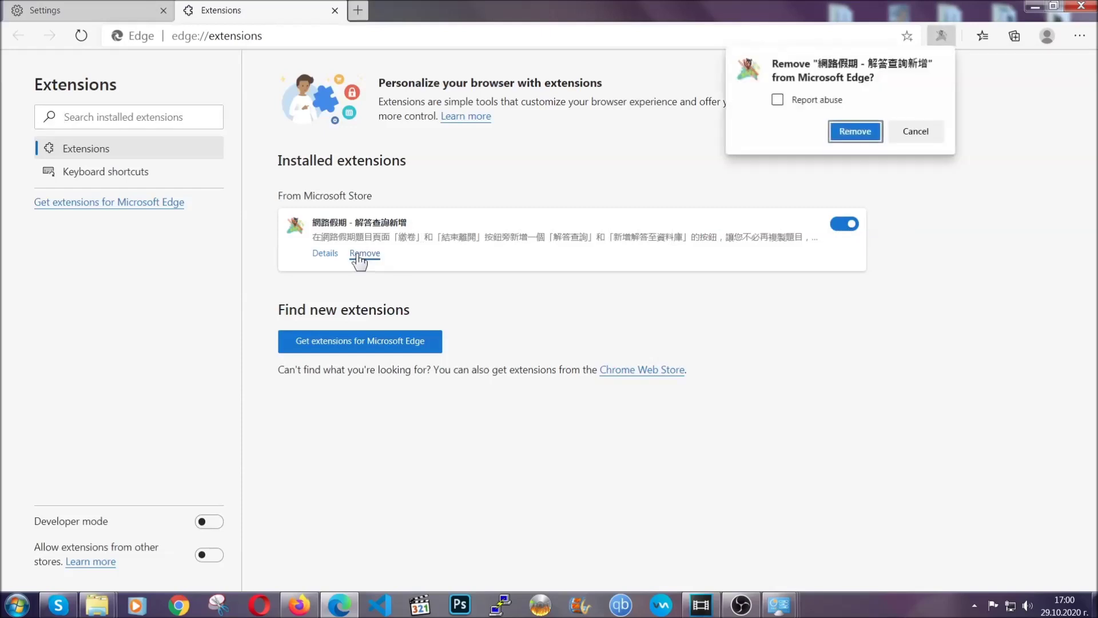
{"action": "left_click", "coordinate": [852, 131]}
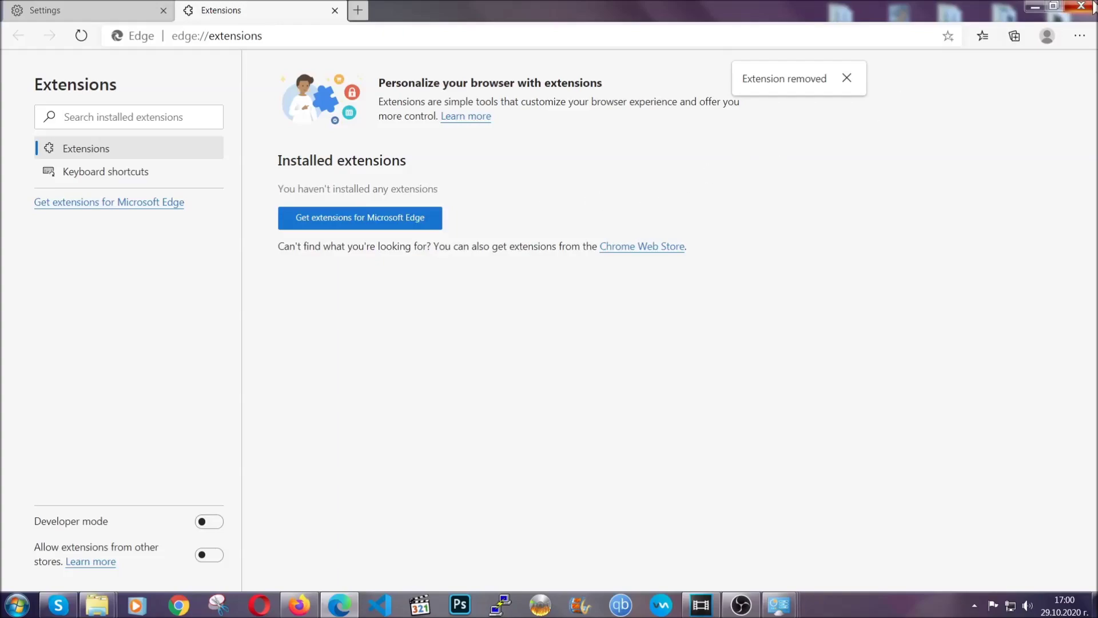
{"action": "left_click", "coordinate": [1092, 6]}
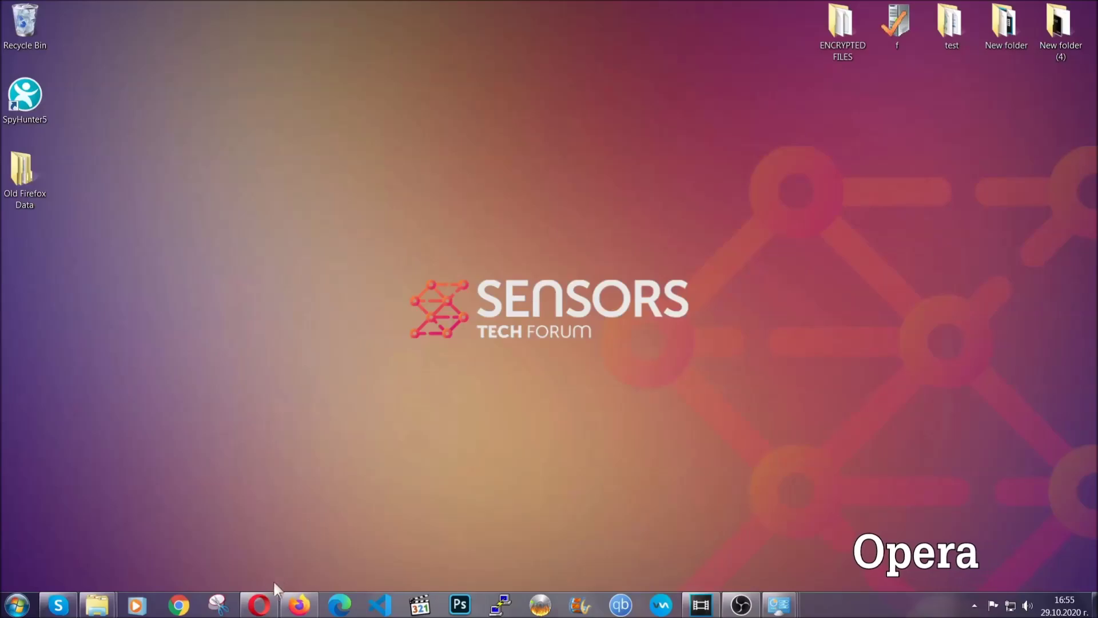
Launch Opera from the taskbar and load opera://settings/clearBrowserData
{"action": "left_click", "coordinate": [260, 604]}
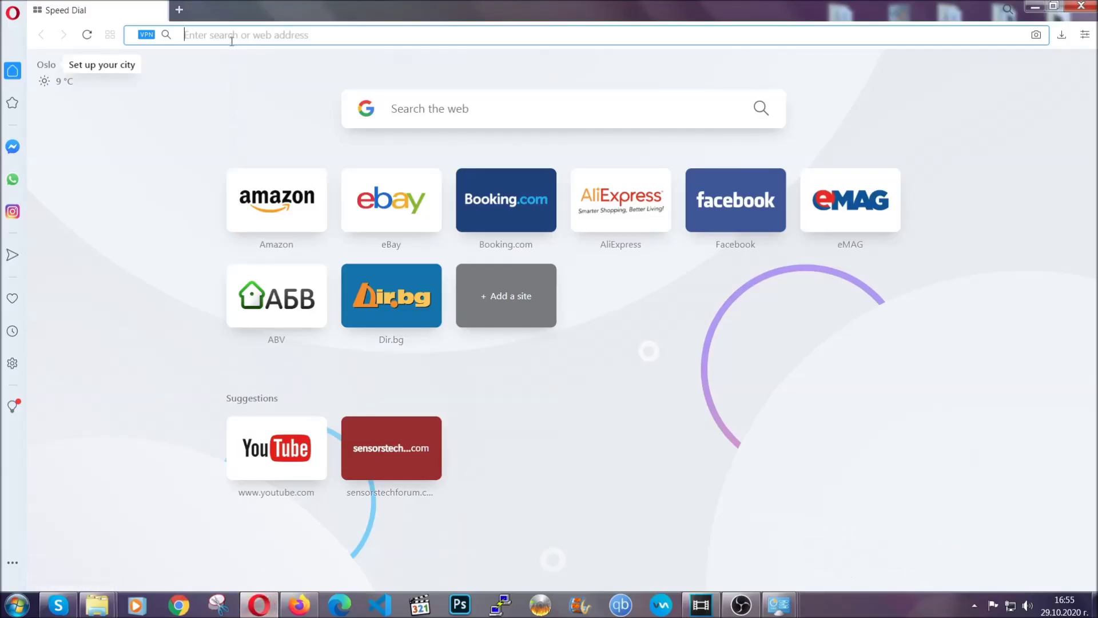
{"action": "type", "text": "opera"}
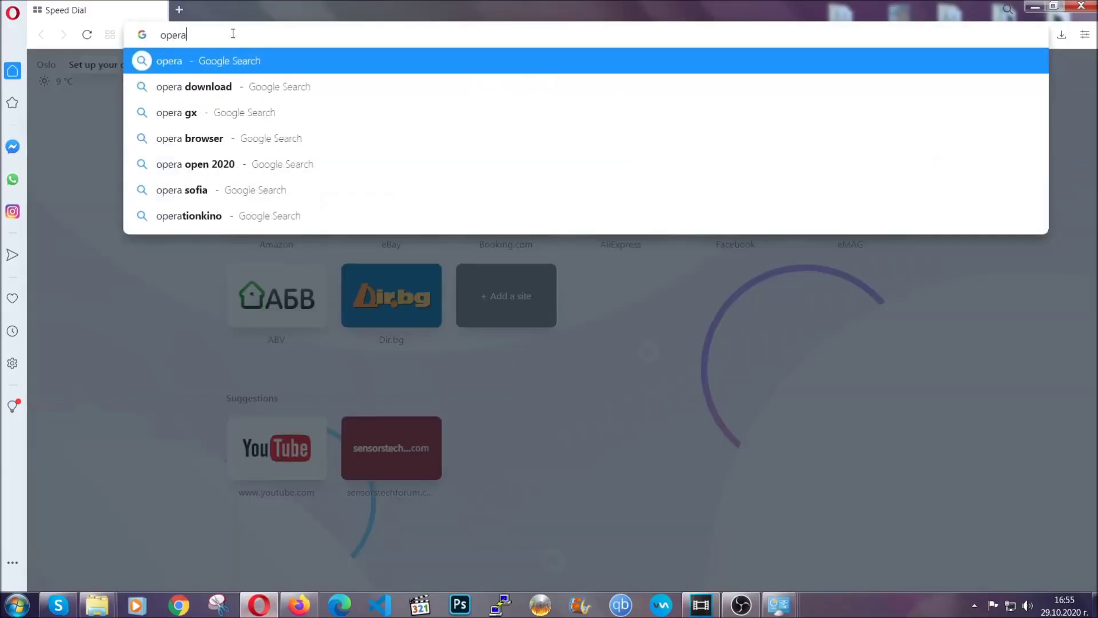
{"action": "type", "text": "://se"}
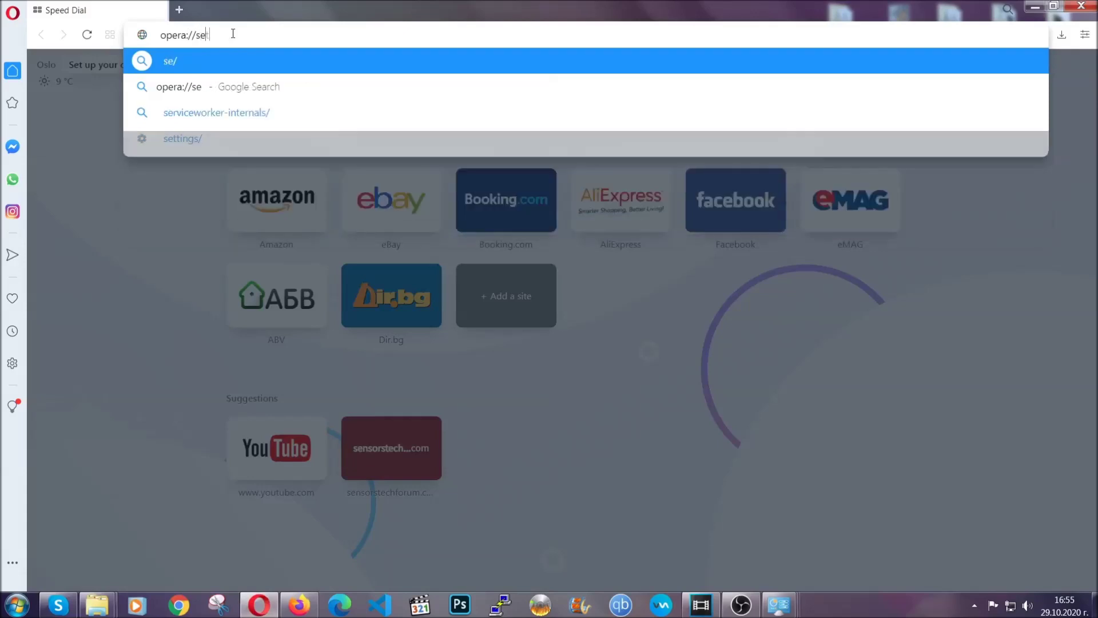
{"action": "type", "text": "ttings/clearBrr"}
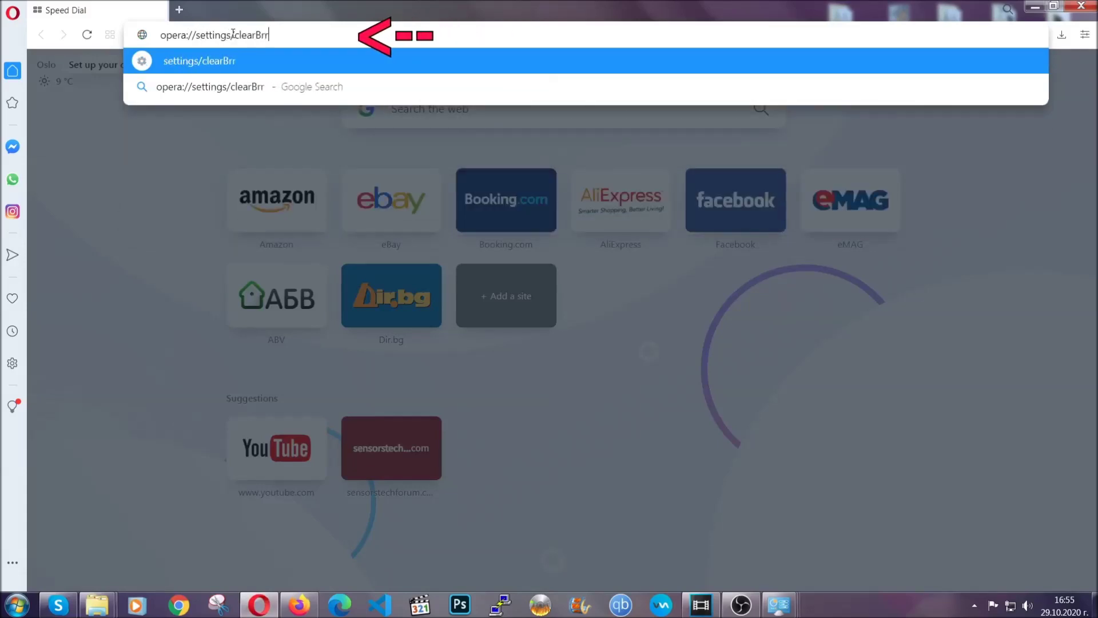
{"action": "key", "text": "BackSpace"}
{"action": "type", "text": "owserD"}
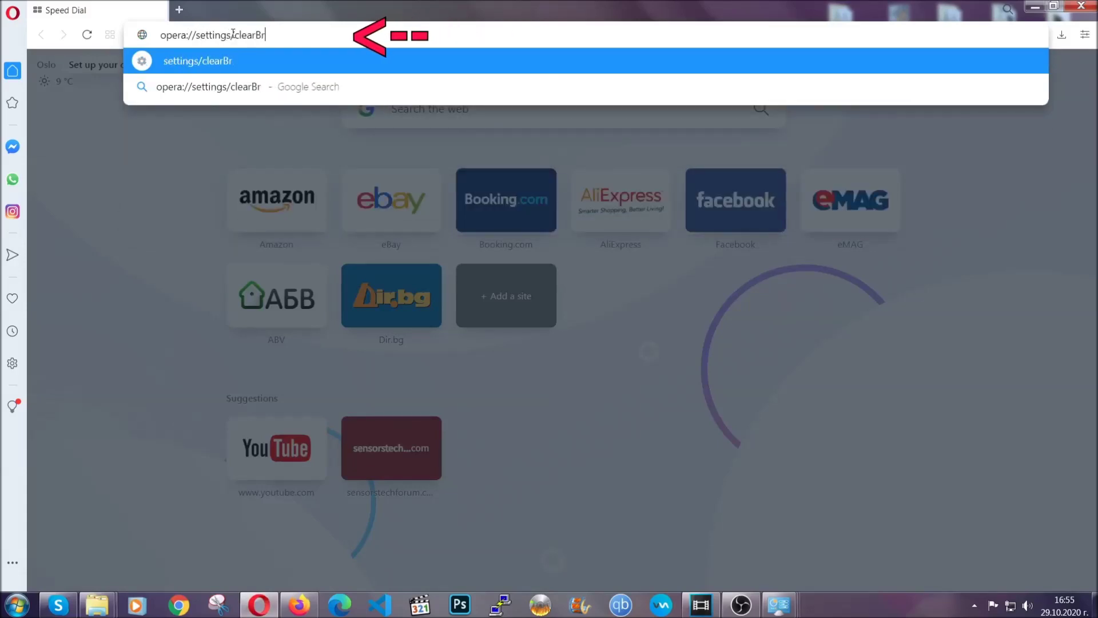
{"action": "type", "text": "ata"}
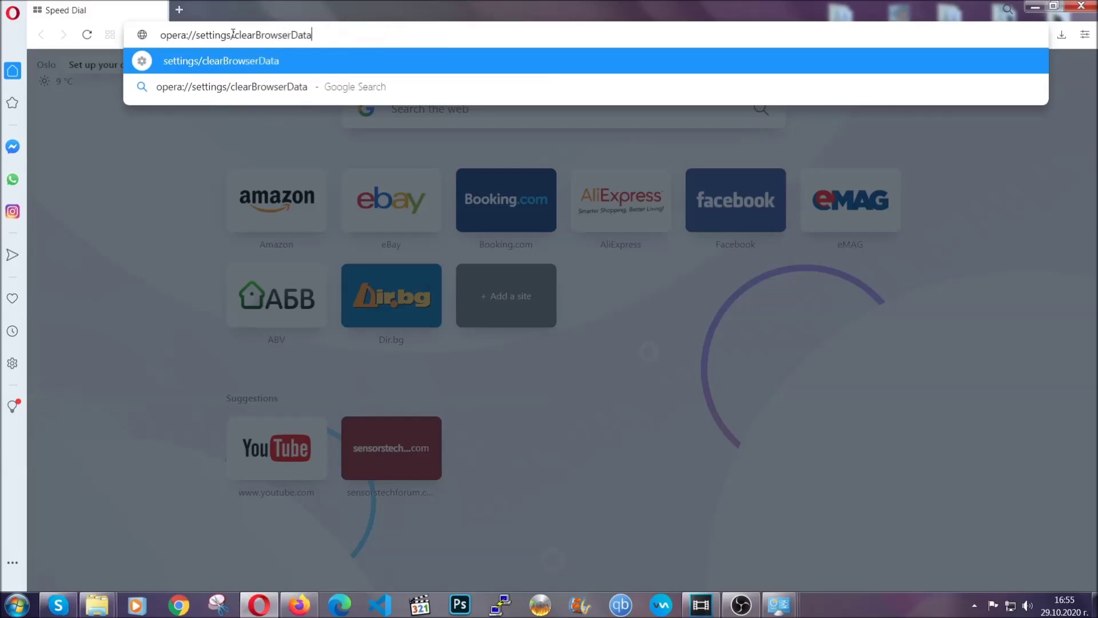
{"action": "key", "text": "Return"}
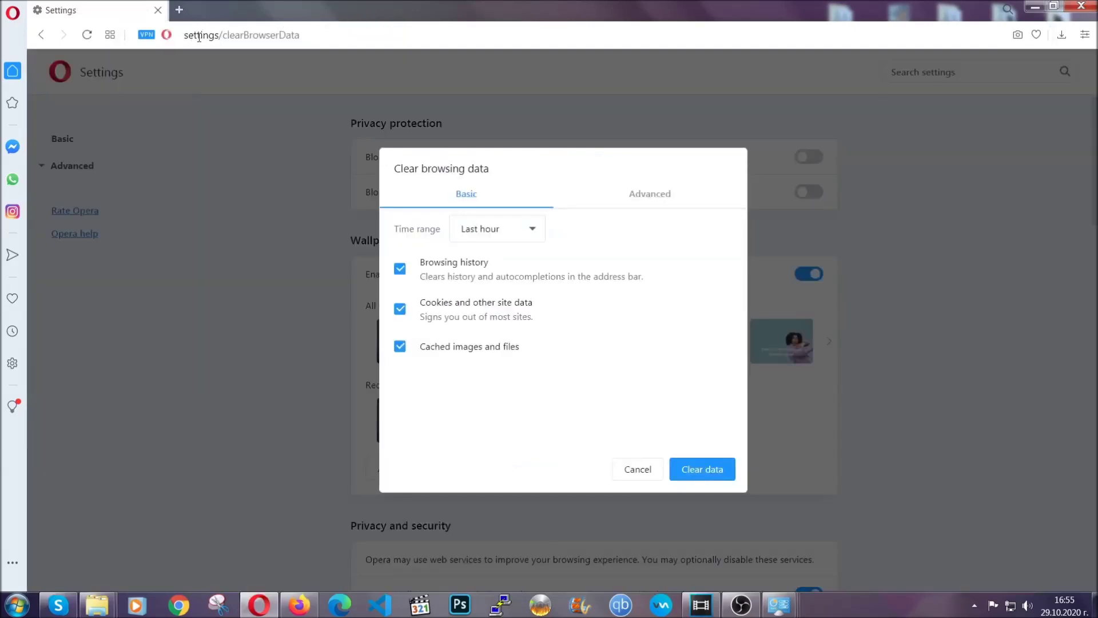
Clear Opera's All time data on the Advanced tab, adding Site Settings but keeping Passwords unchecked
{"action": "left_click", "coordinate": [648, 195]}
{"action": "left_click", "coordinate": [539, 230]}
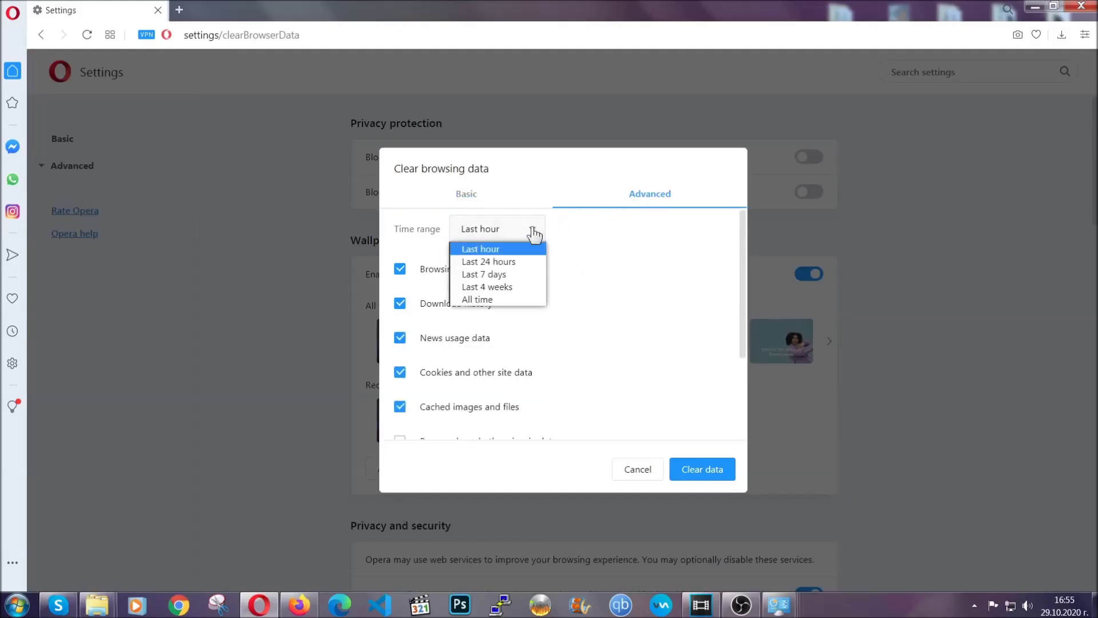
{"action": "left_click", "coordinate": [496, 298]}
{"action": "scroll", "coordinate": [500, 306], "scroll_direction": "down", "scroll_amount": 3}
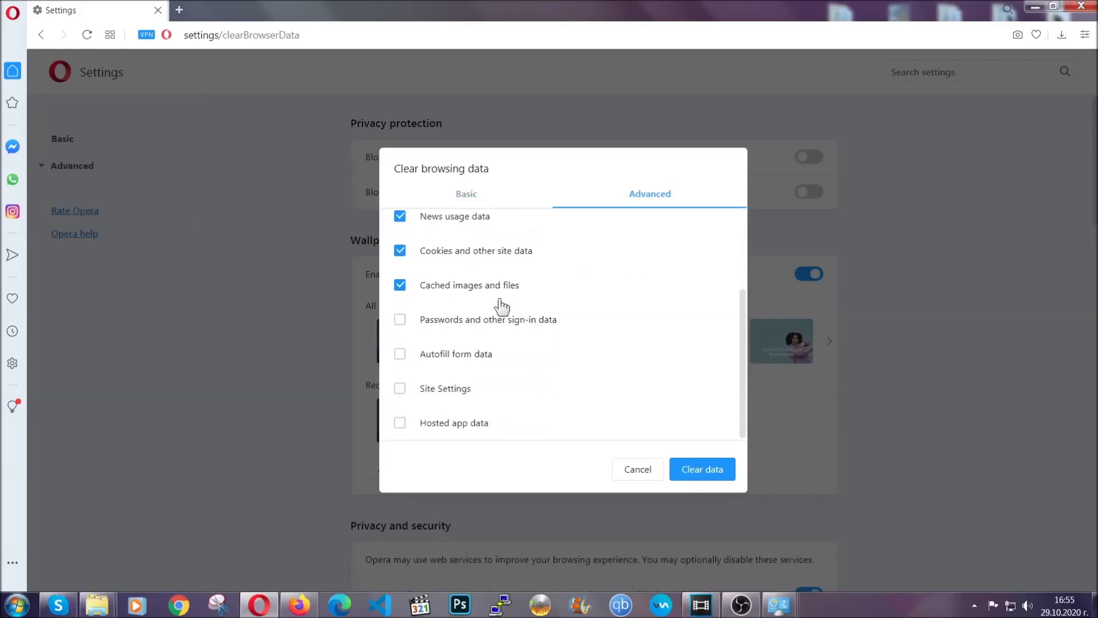
{"action": "left_click", "coordinate": [451, 392]}
{"action": "left_click", "coordinate": [697, 473]}
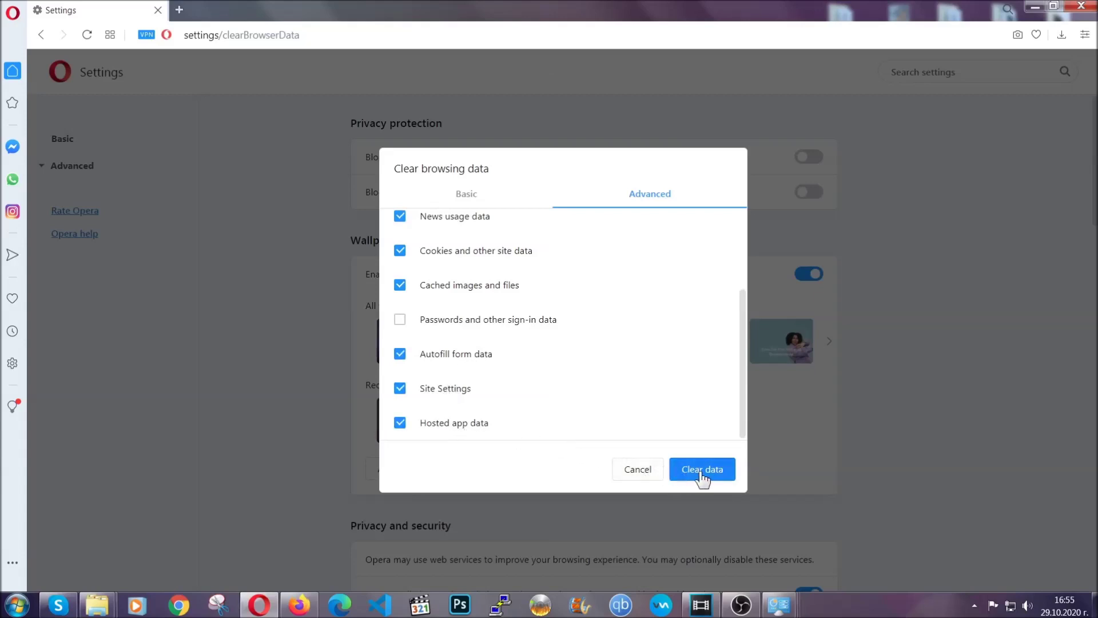